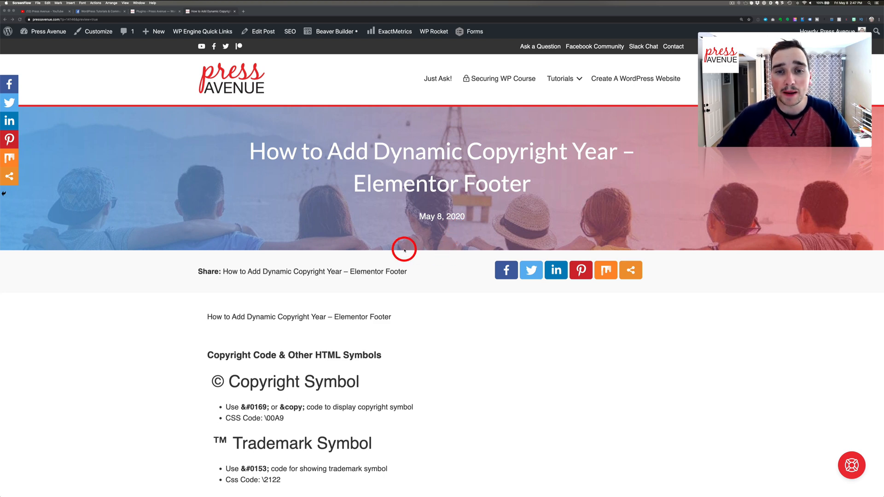
# Examine the dynamic copyright year article and the site's copyright line in the page footer
pyautogui.scroll(-1, 397, 239)
pyautogui.scroll(-4, 398, 239)
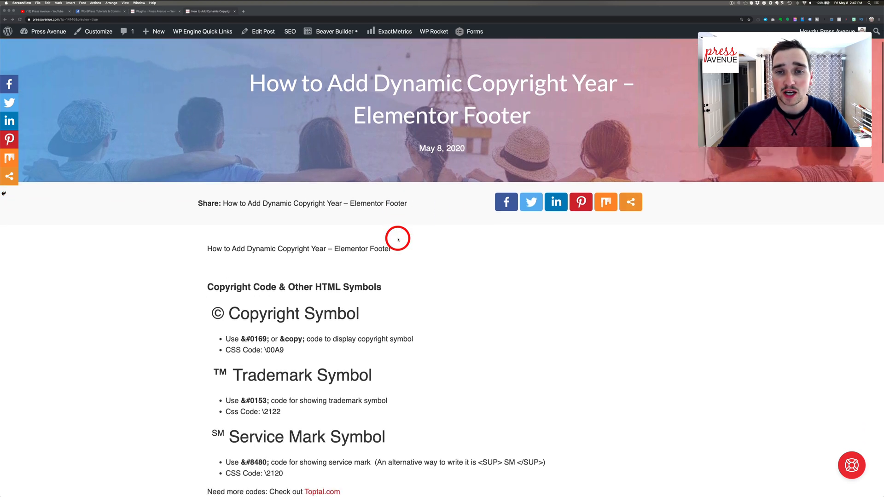
pyautogui.scroll(-8, 397, 236)
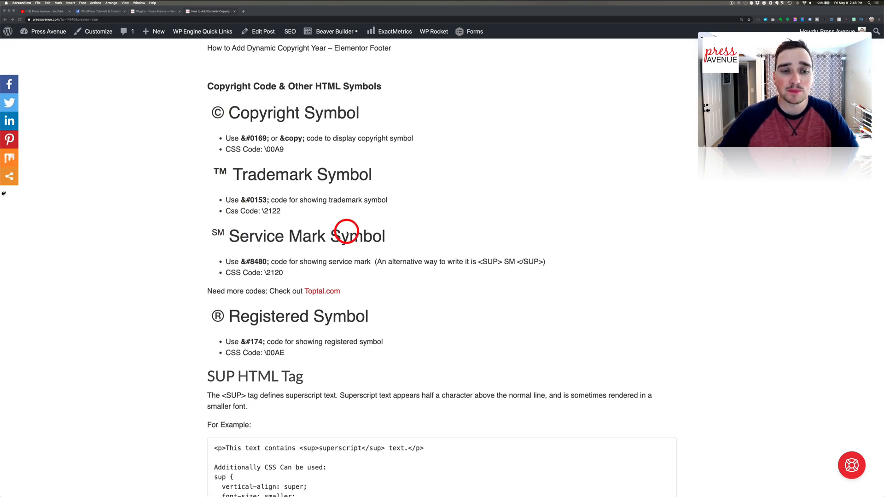
pyautogui.scroll(-20, 346, 232)
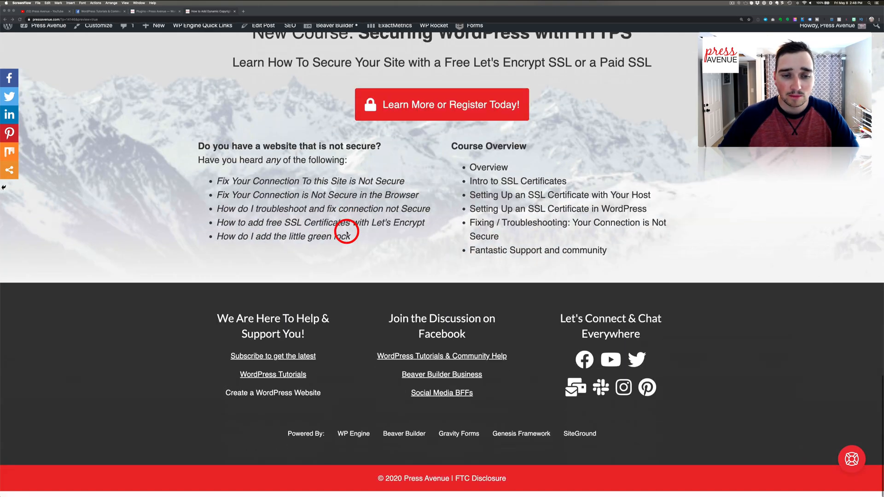
pyautogui.click(381, 485)
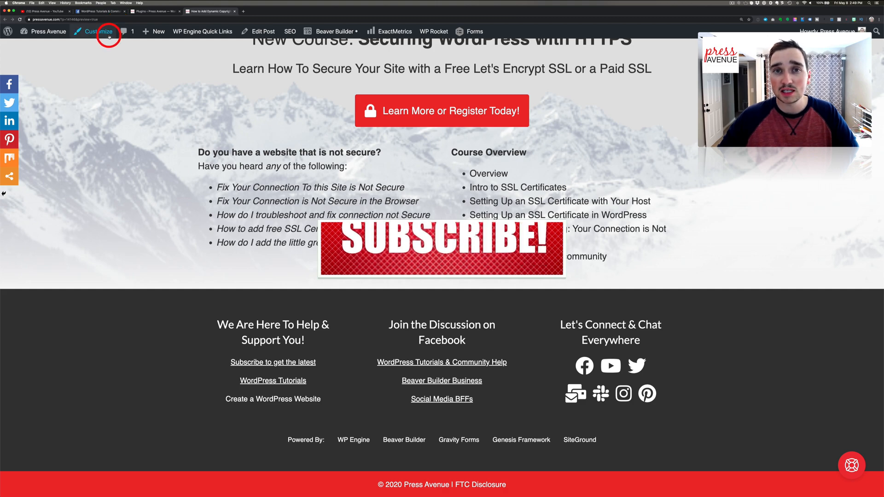
# Switch to the Facebook page of the WordPress Tutorials & Community Help group and look it over
pyautogui.click(104, 11)
pyautogui.scroll(10, 253, 212)
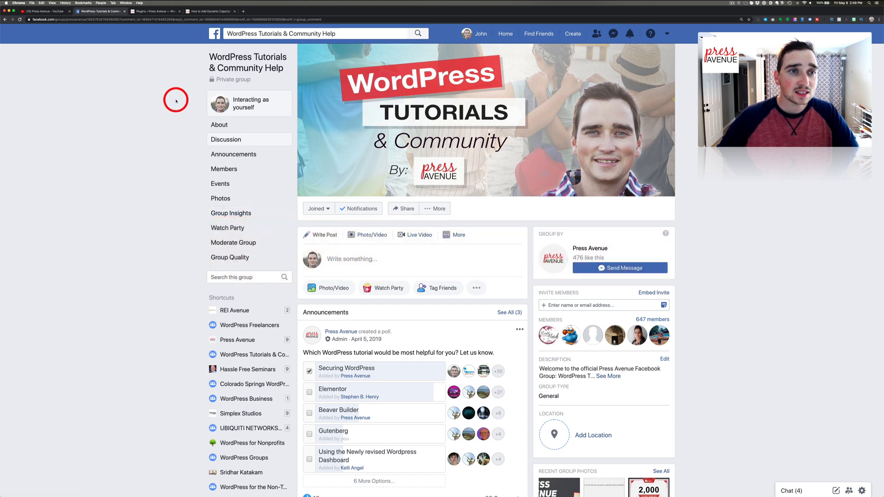
# Return to the WordPress admin site and open the Footer templates in the Theme Builder
pyautogui.click(155, 11)
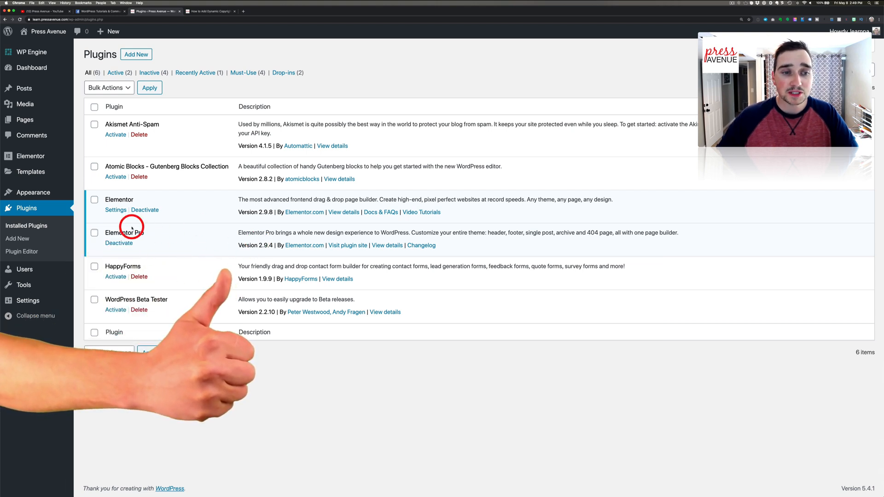
pyautogui.moveTo(27, 172)
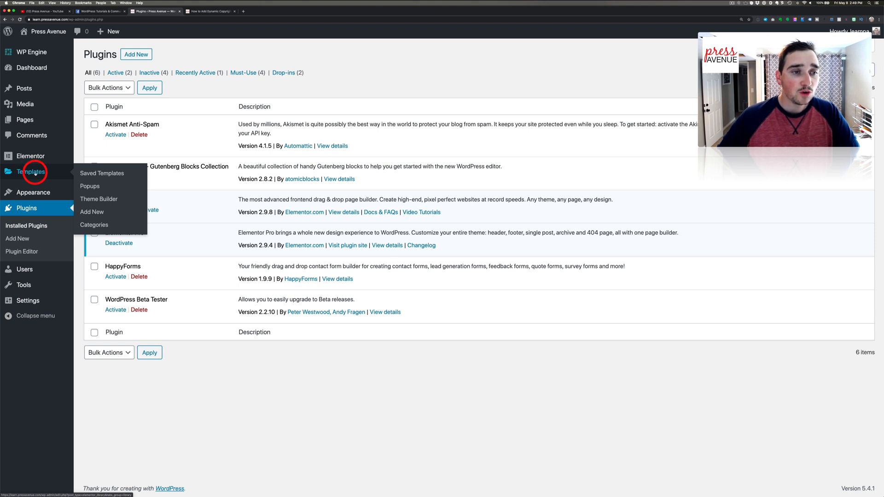
pyautogui.click(121, 199)
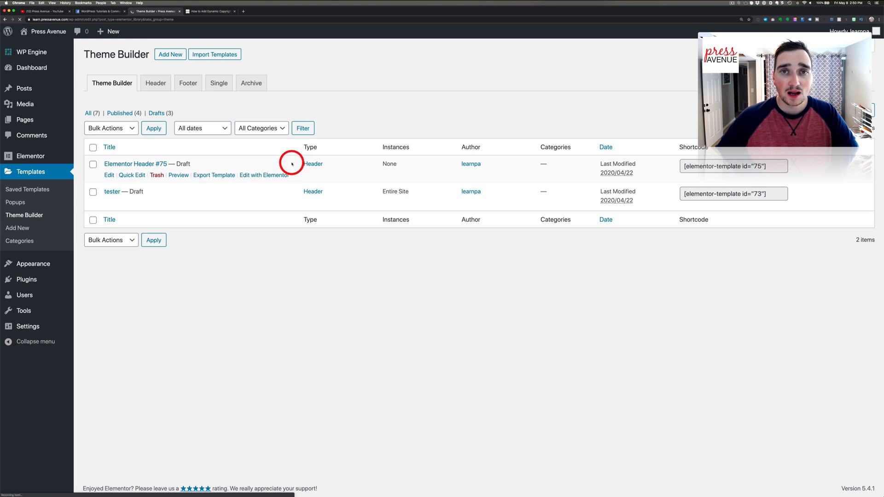
pyautogui.click(195, 87)
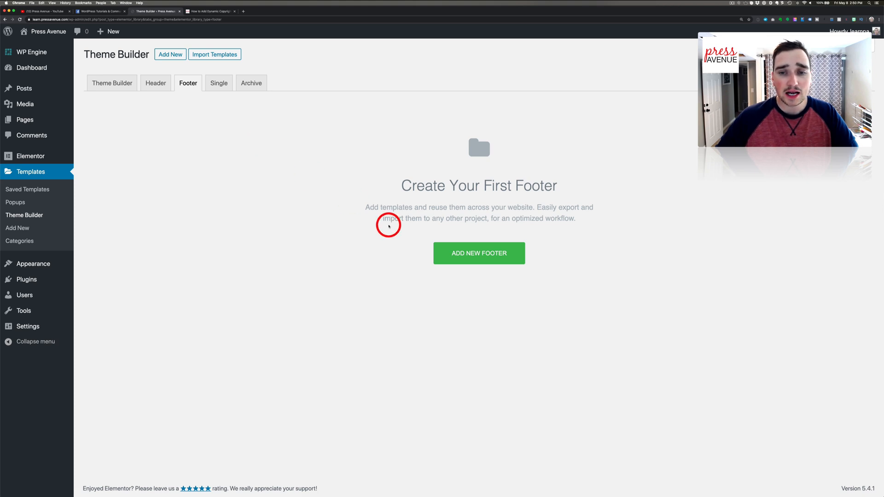
# Create a new template of type Footer without giving it a name
pyautogui.click(489, 254)
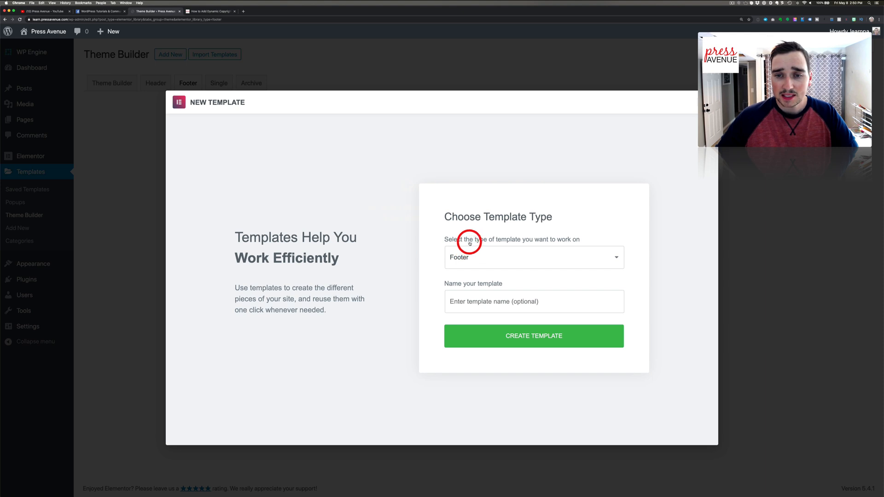
pyautogui.click(544, 262)
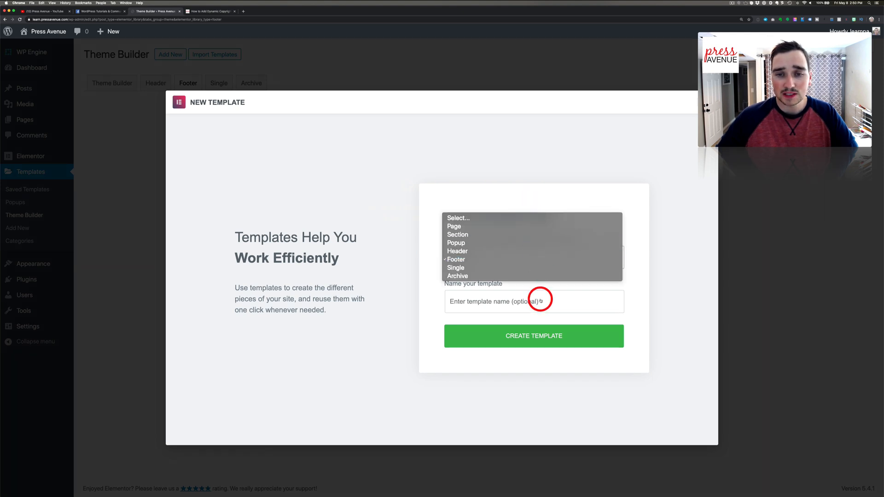
pyautogui.click(536, 258)
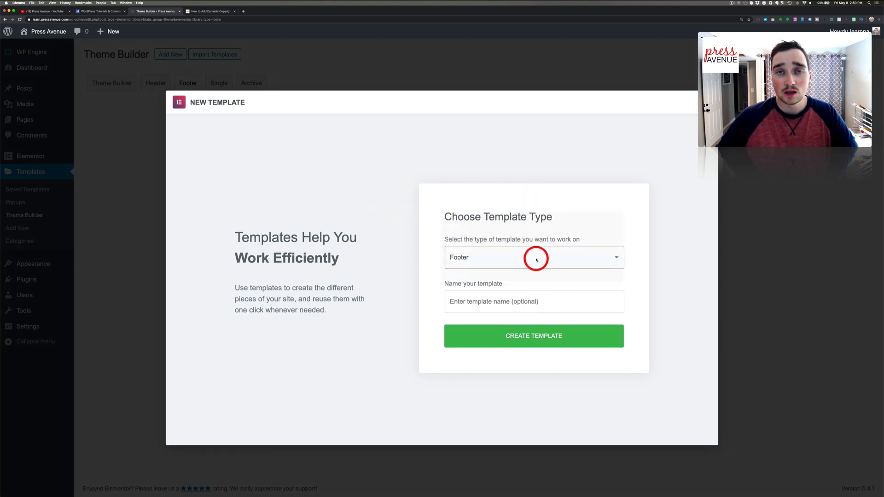
pyautogui.click(516, 297)
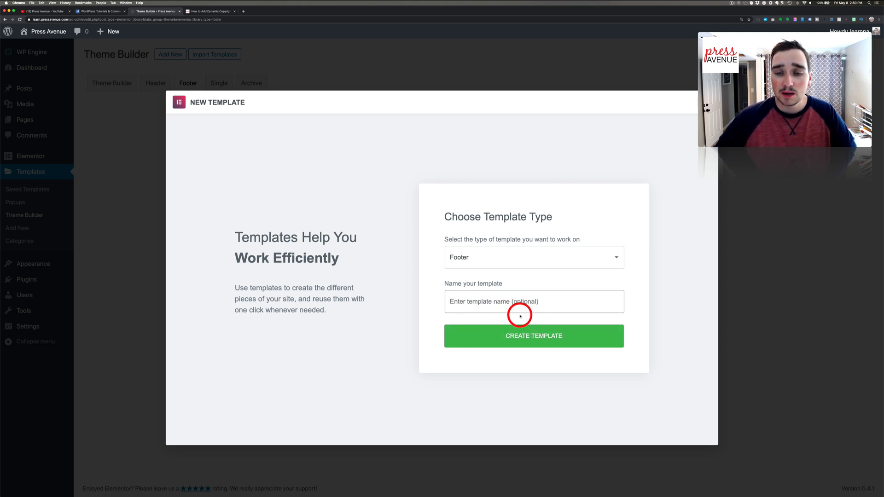
pyautogui.click(539, 340)
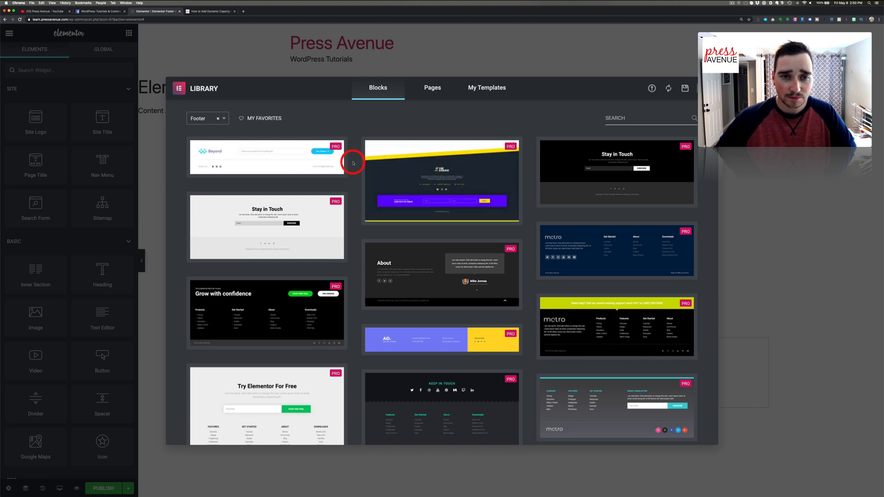
# Insert the dark grey Metro footer block with Company, Features and Get Started columns, a newsletter form and coloured social icons
pyautogui.scroll(-3, 353, 163)
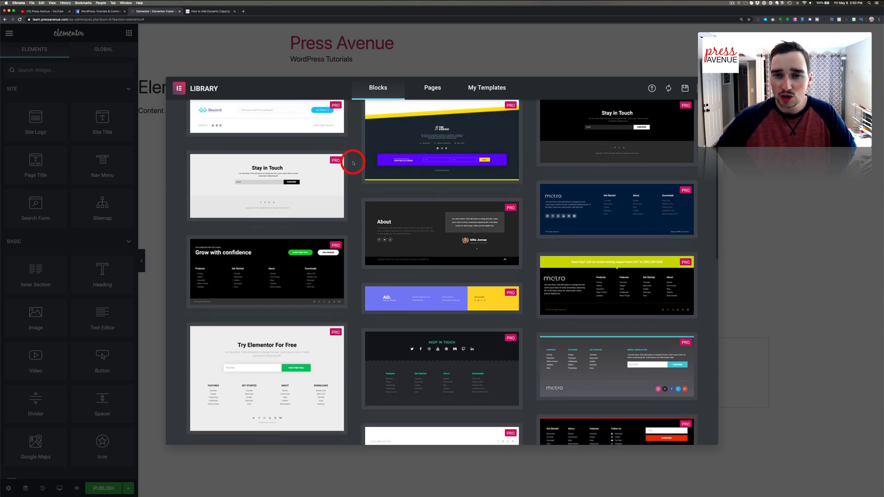
pyautogui.scroll(-10, 354, 163)
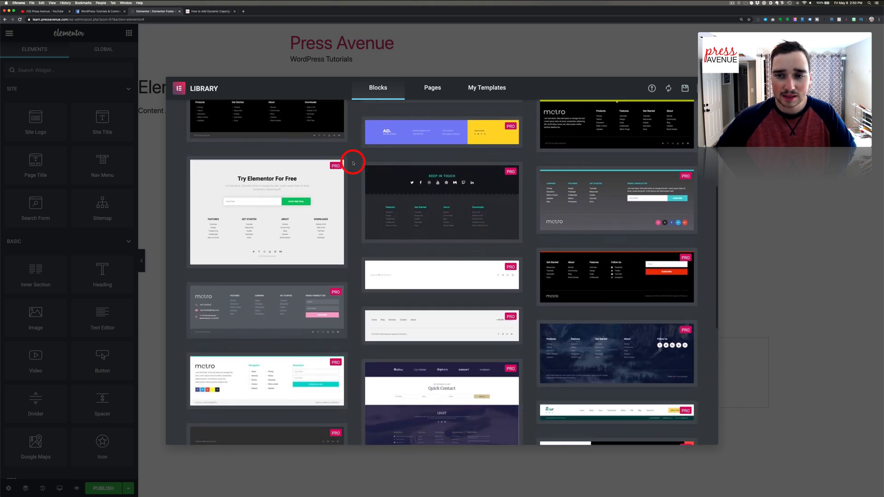
pyautogui.scroll(-6, 369, 164)
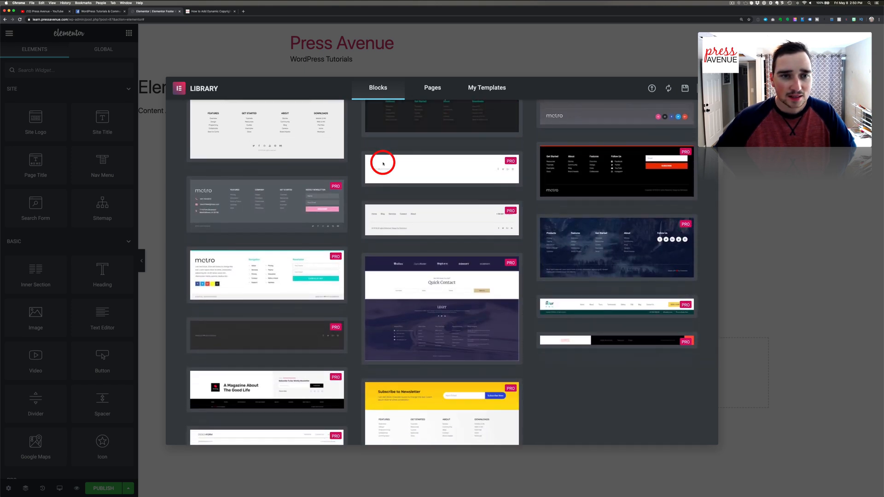
pyautogui.scroll(-8, 383, 163)
pyautogui.scroll(8, 383, 164)
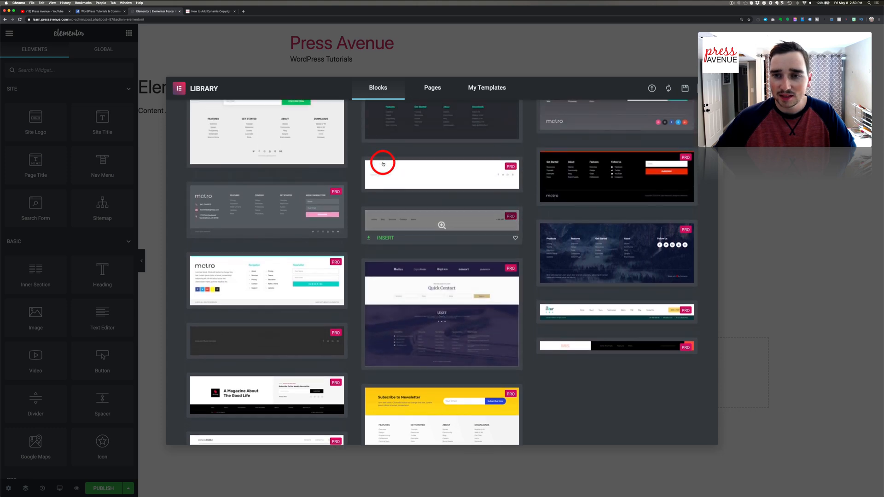
pyautogui.scroll(2, 383, 164)
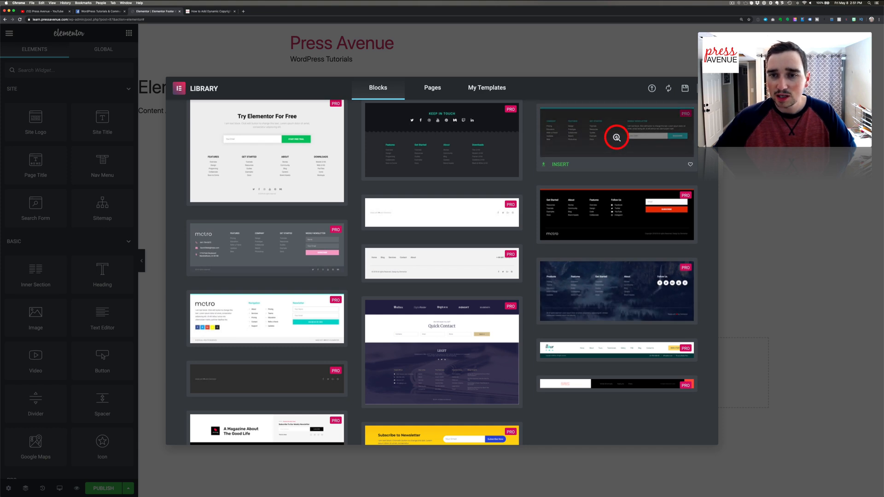
pyautogui.click(562, 165)
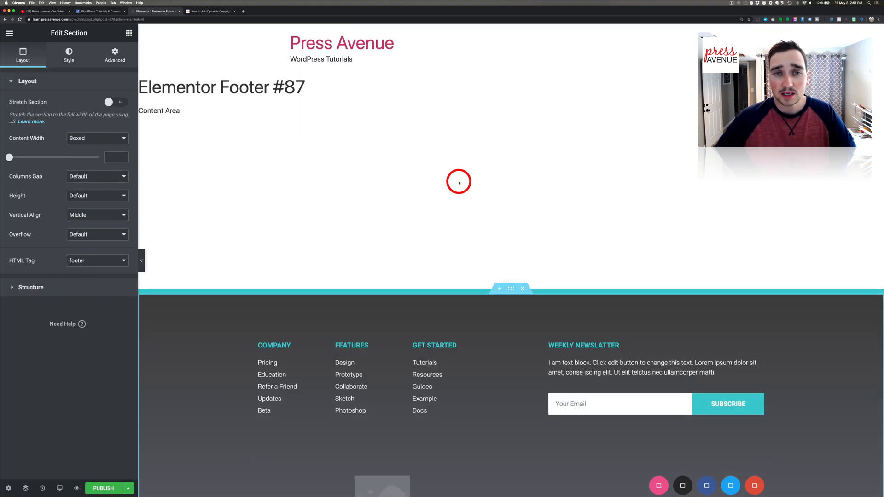
# Delete the site logo placeholder from the lower row of the footer
pyautogui.scroll(-5, 397, 302)
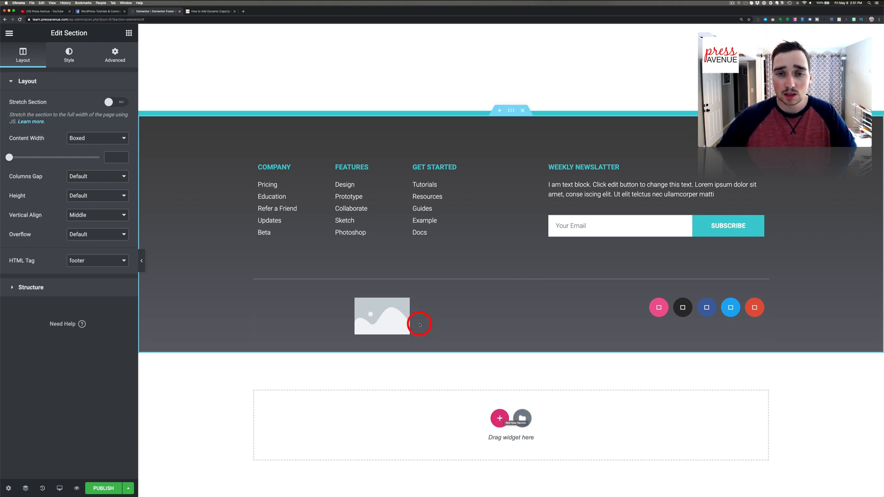
pyautogui.rightClick(378, 312)
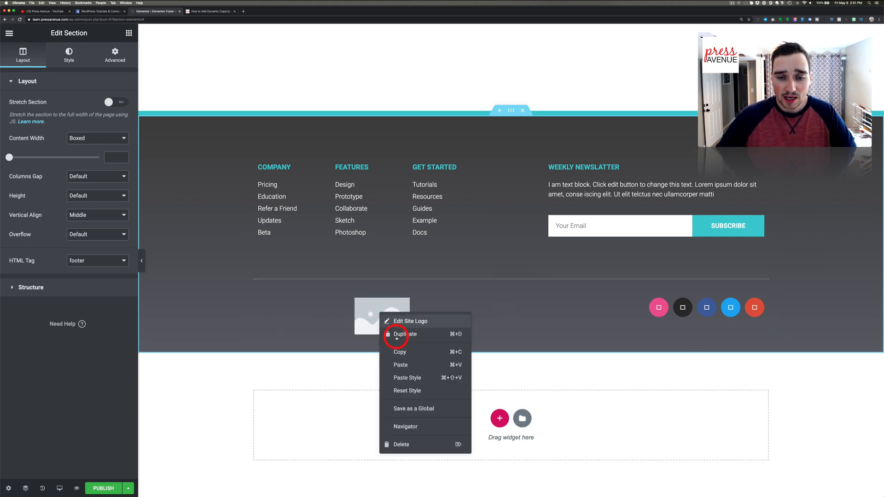
pyautogui.click(446, 445)
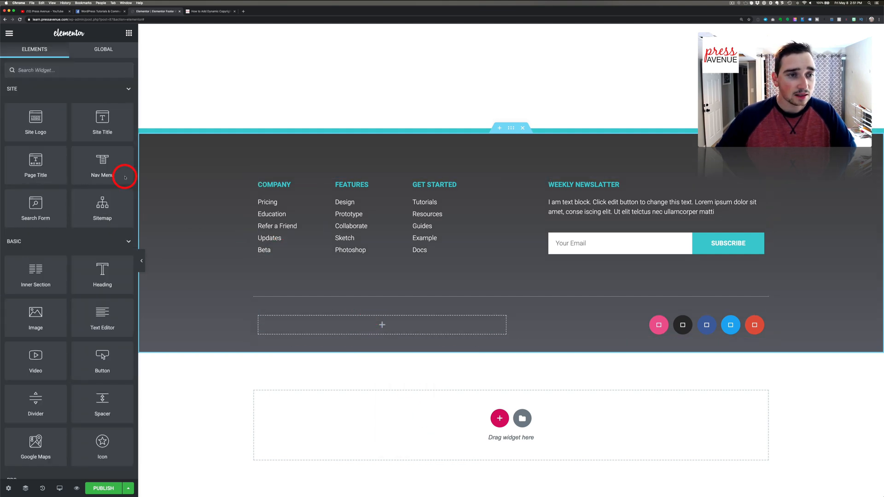
# Add a Text Editor widget to the empty column beside the footer's social icons
pyautogui.scroll(-5, 85, 171)
pyautogui.scroll(-2, 89, 174)
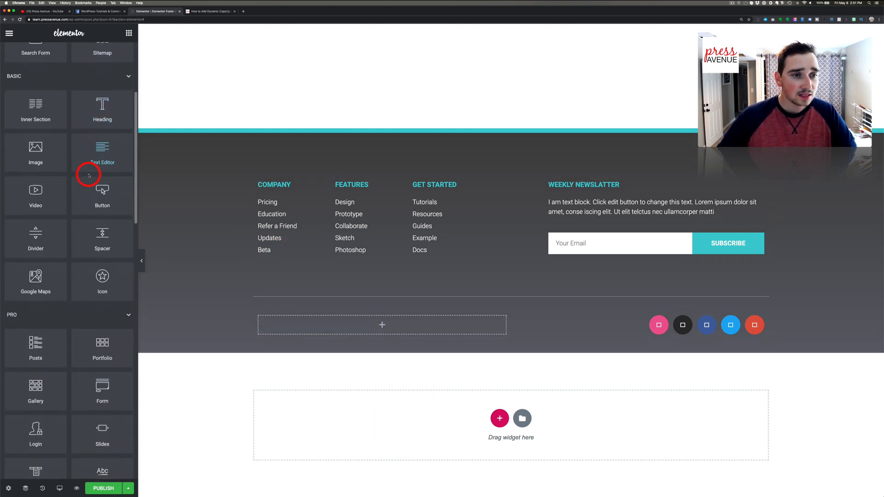
pyautogui.moveTo(109, 125); pyautogui.dragTo(480, 302)
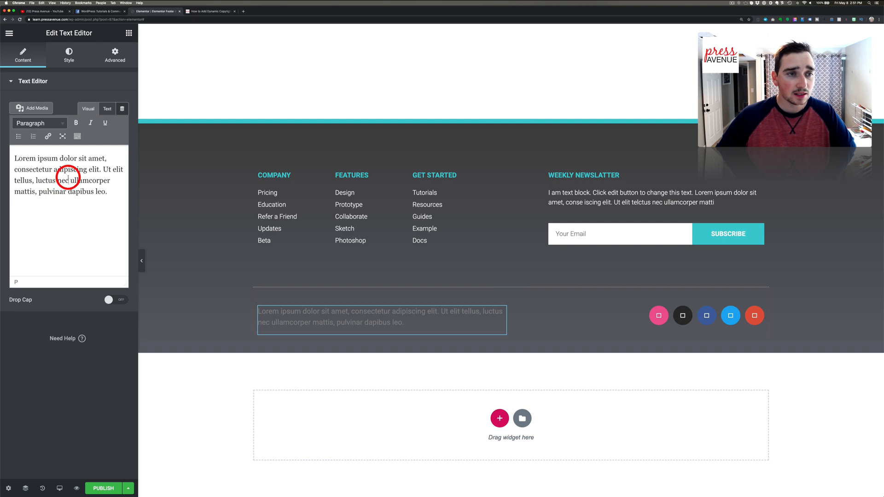
# Check the text editor's code view and dynamic tags, and clear the placeholder text in the visual view
pyautogui.click(108, 108)
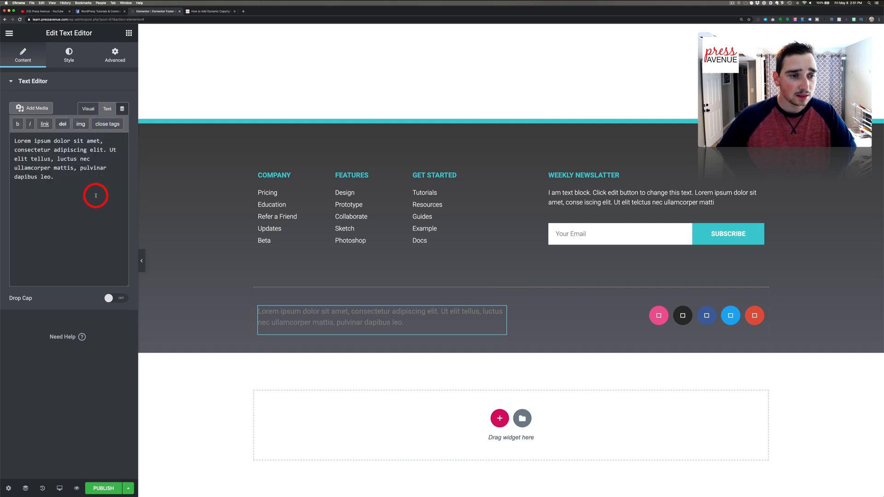
pyautogui.click(122, 109)
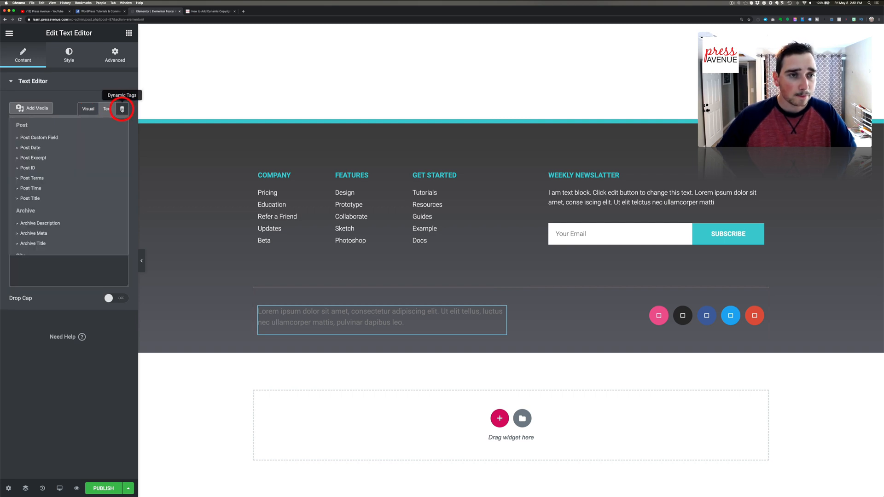
pyautogui.click(95, 108)
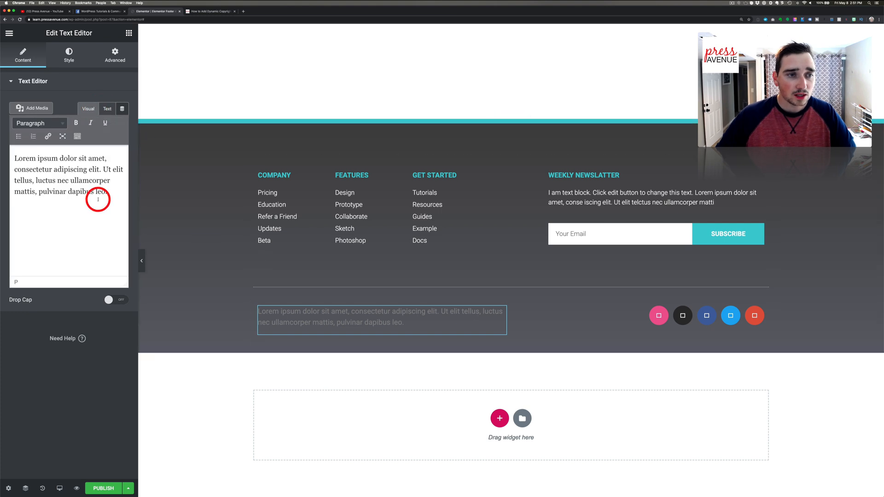
pyautogui.moveTo(99, 197); pyautogui.dragTo(44, 154)
pyautogui.press('BackSpace')
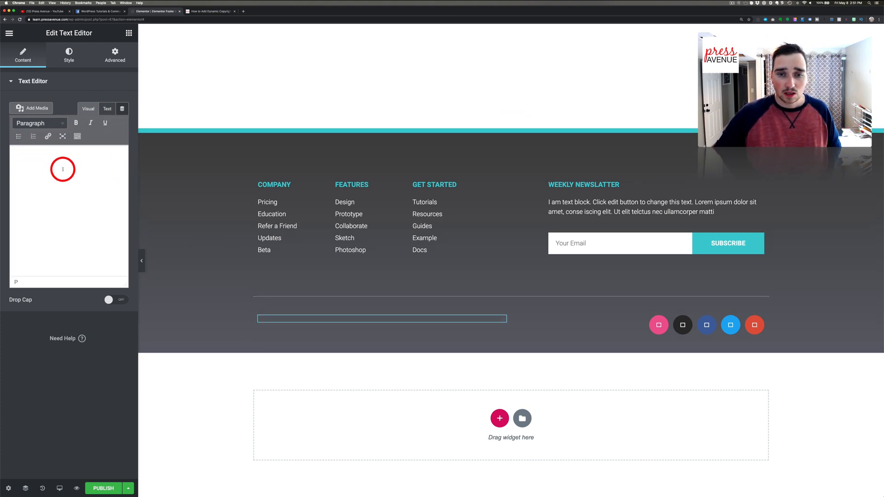
# Examine the copyright, trademark, service mark and registered symbols and their HTML codes in the dynamic copyright year article
pyautogui.click(206, 11)
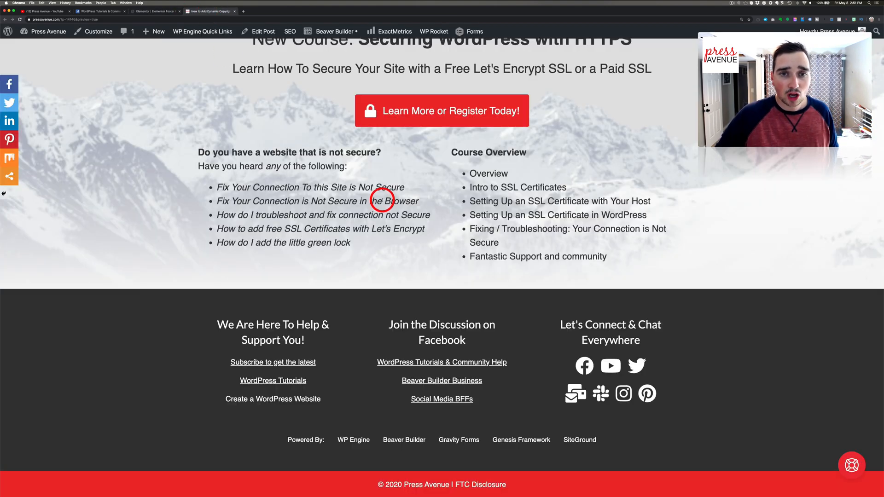
pyautogui.scroll(10, 381, 199)
pyautogui.scroll(15, 382, 199)
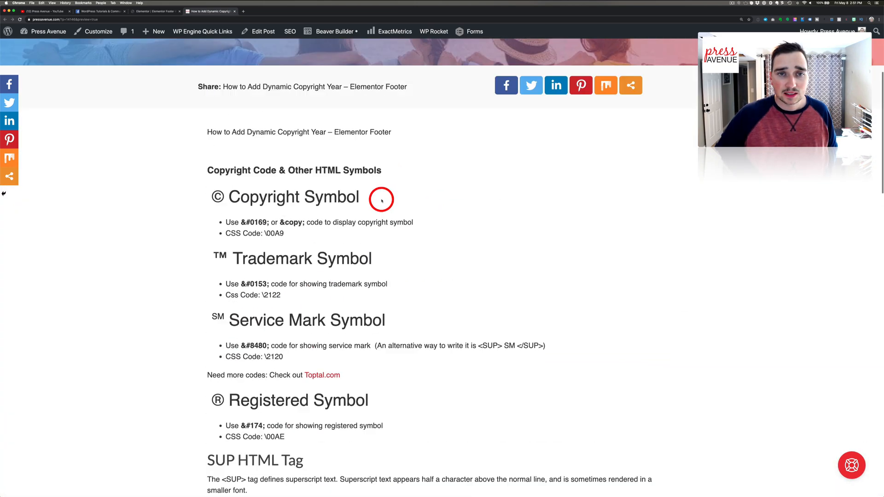
pyautogui.scroll(-1, 290, 193)
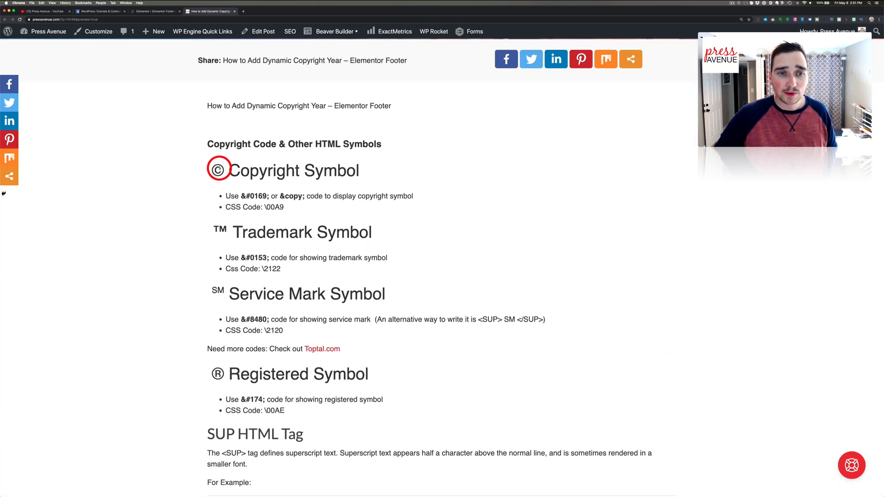
pyautogui.moveTo(212, 168); pyautogui.dragTo(224, 170)
pyautogui.click(244, 196)
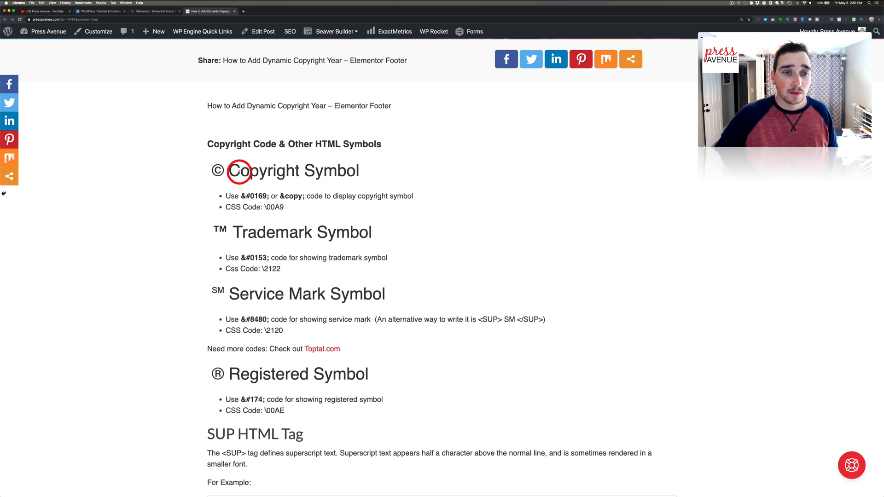
pyautogui.moveTo(224, 171); pyautogui.dragTo(208, 170)
pyautogui.moveTo(237, 225); pyautogui.dragTo(205, 231)
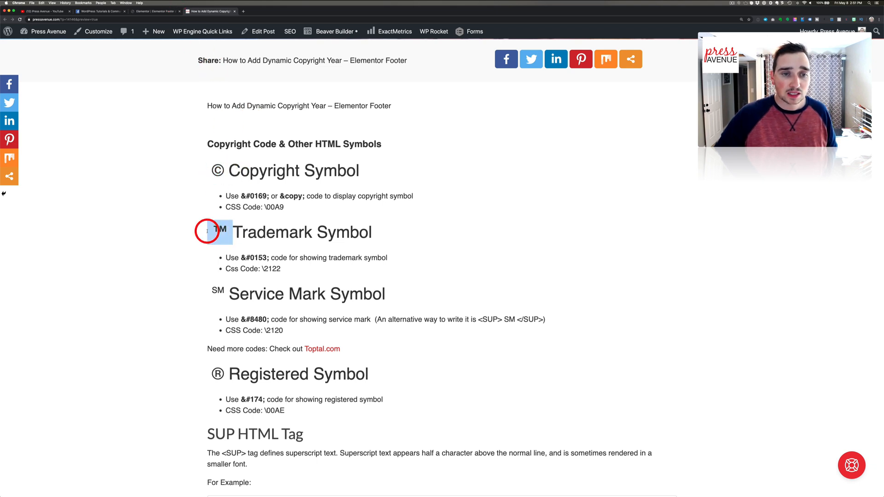
pyautogui.moveTo(221, 276); pyautogui.dragTo(214, 286)
pyautogui.moveTo(220, 375); pyautogui.dragTo(214, 371)
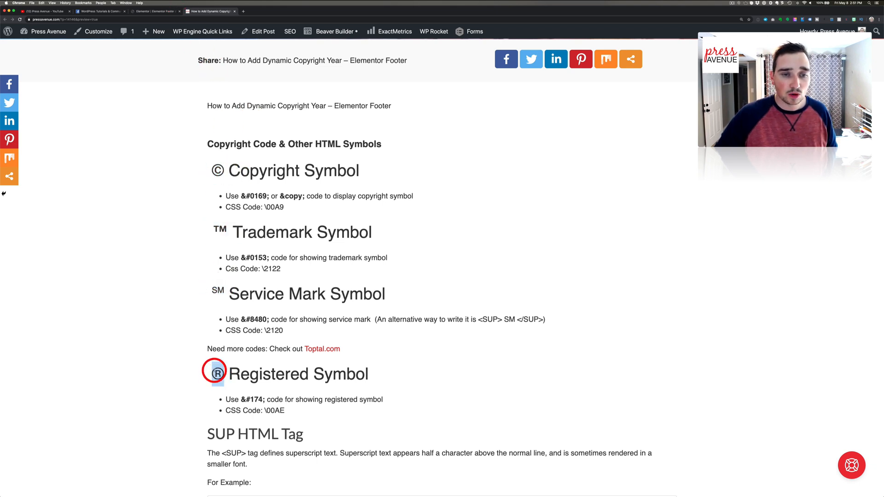
# Copy the copyright symbol from the article and write "© Press Avenue" in the footer's text editor
pyautogui.moveTo(226, 171); pyautogui.dragTo(211, 168)
pyautogui.press('super+c')
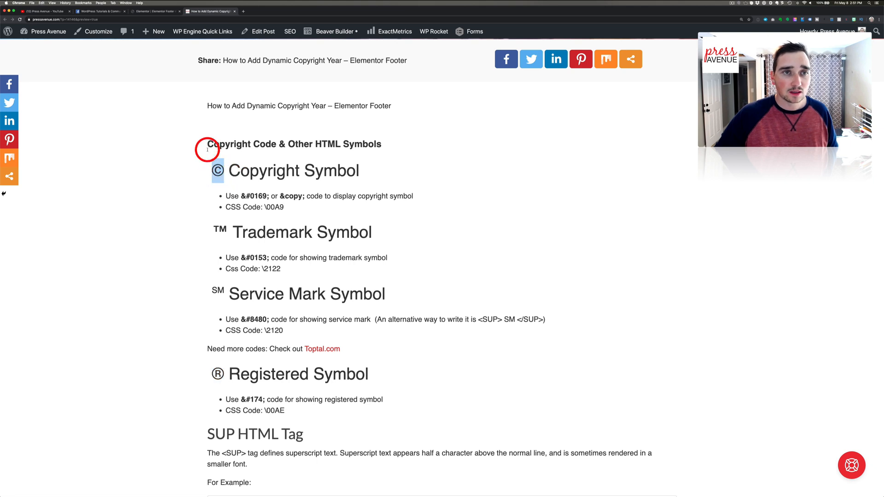
pyautogui.click(144, 11)
pyautogui.click(71, 175)
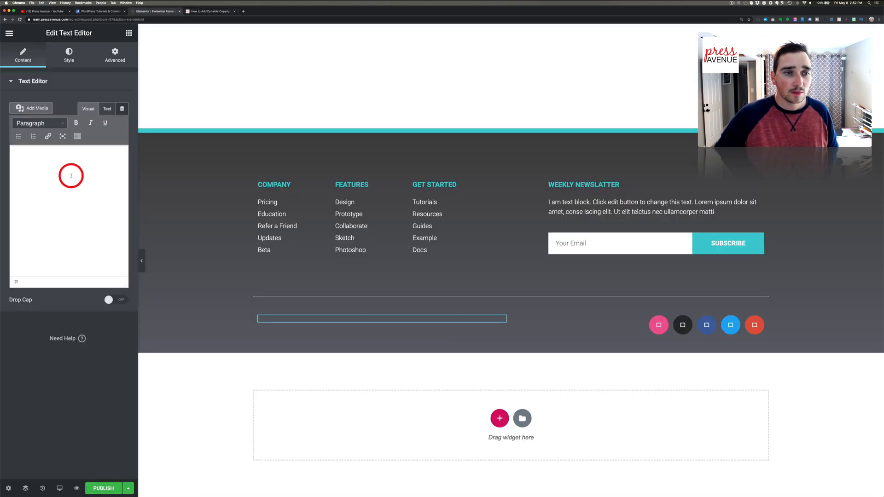
pyautogui.press('super+v')
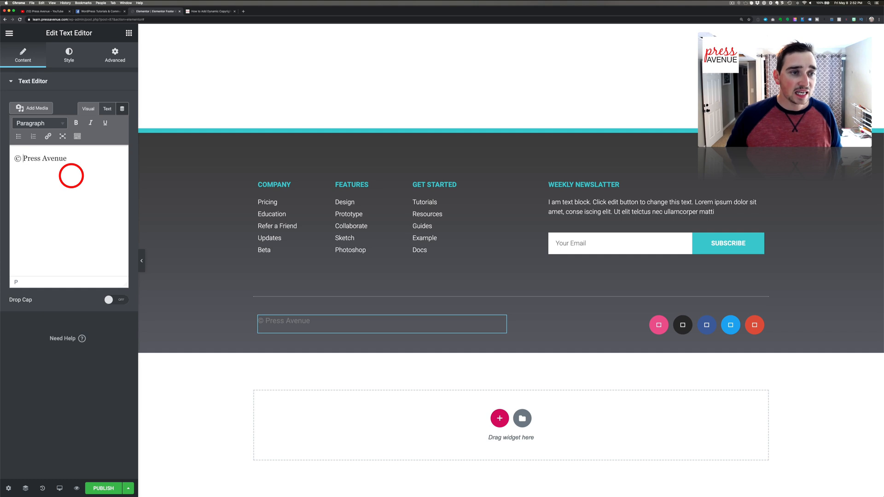
# Try a static year of 2020 between the copyright symbol and Press Avenue, and delete that year
pyautogui.write('202')
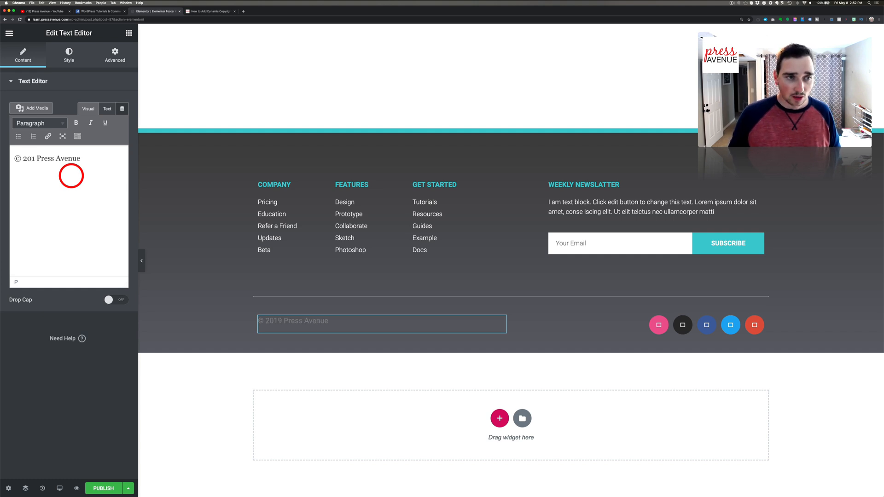
pyautogui.write('0')
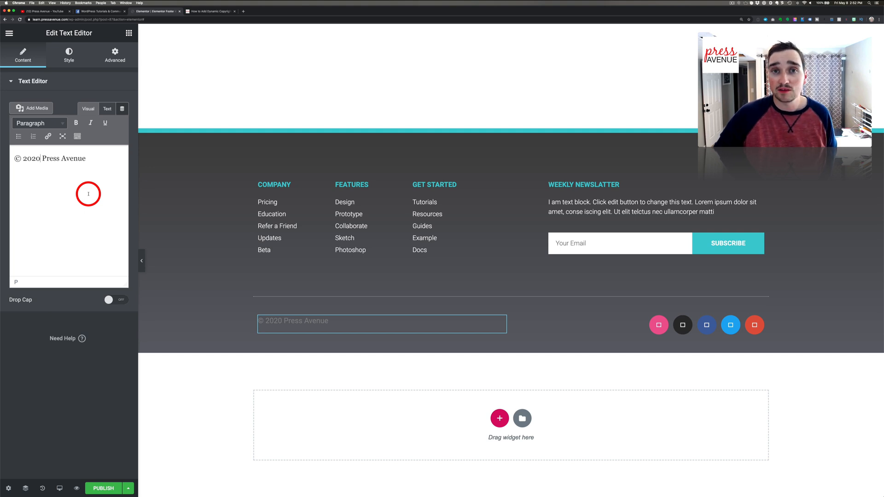
pyautogui.doubleClick(34, 159)
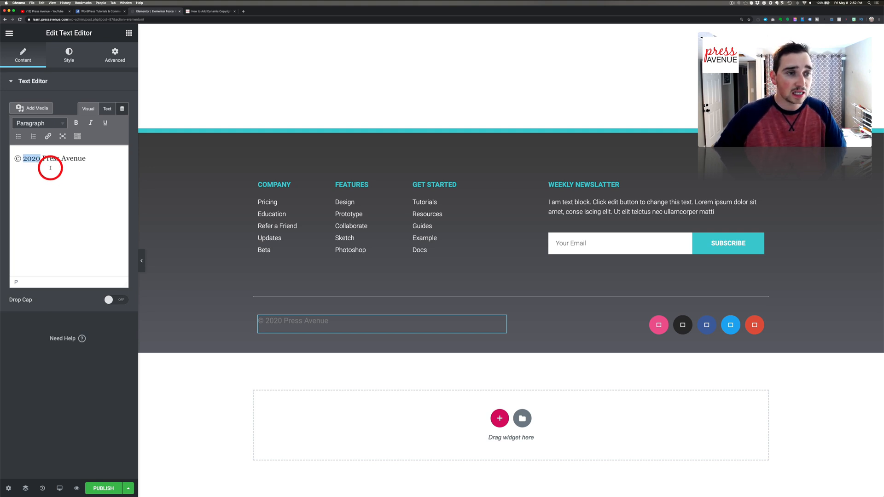
pyautogui.press('BackSpace')
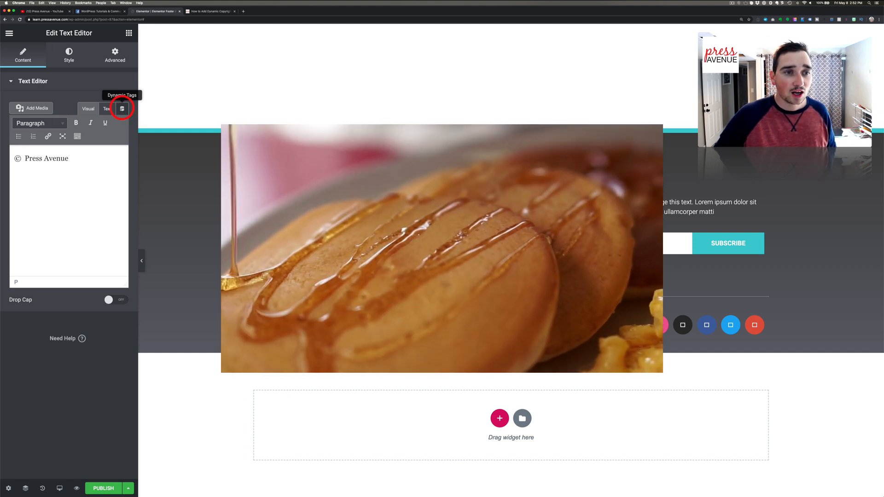
# Replace the text editor's content with the Current Date Time dynamic tag from the Site group
pyautogui.click(123, 112)
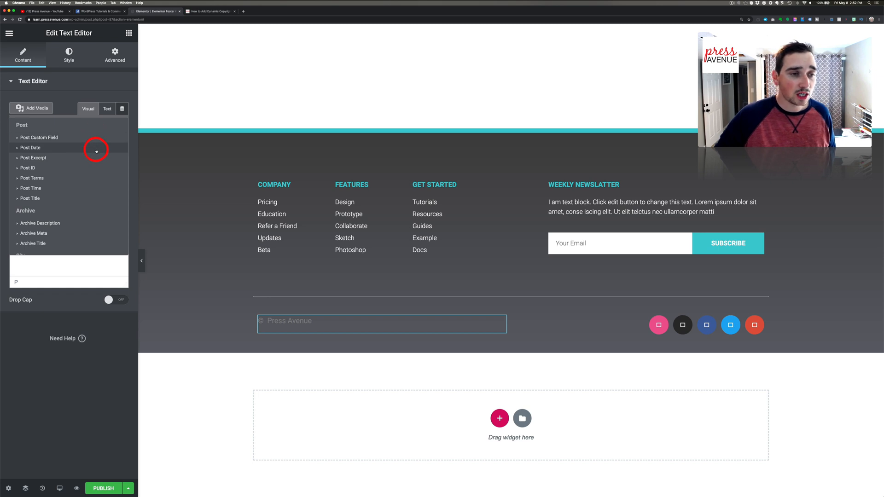
pyautogui.scroll(-5, 97, 146)
pyautogui.scroll(-1, 98, 154)
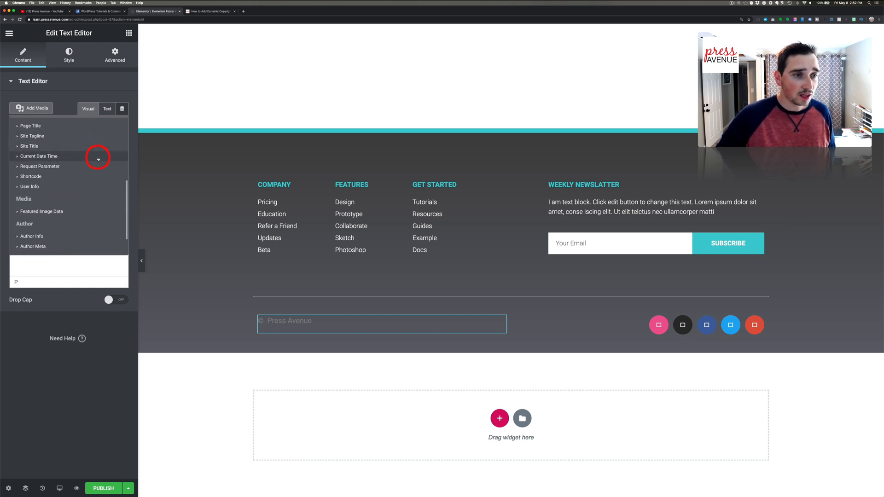
pyautogui.scroll(2, 36, 161)
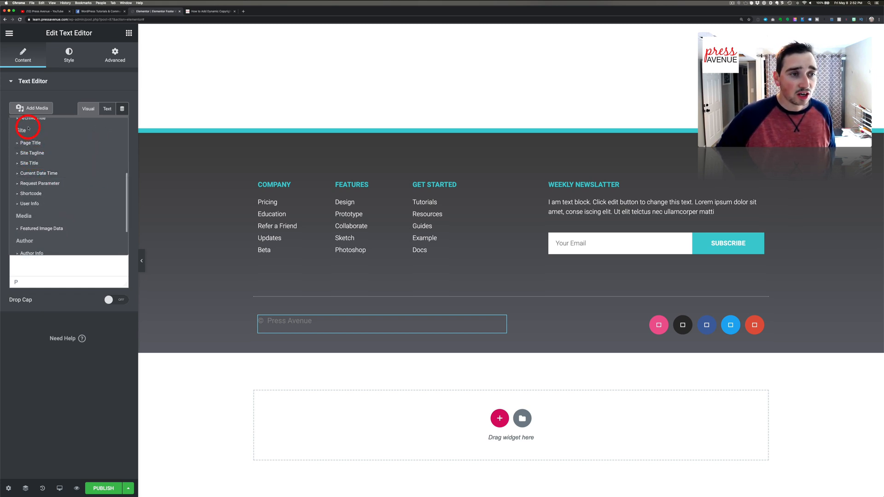
pyautogui.click(18, 174)
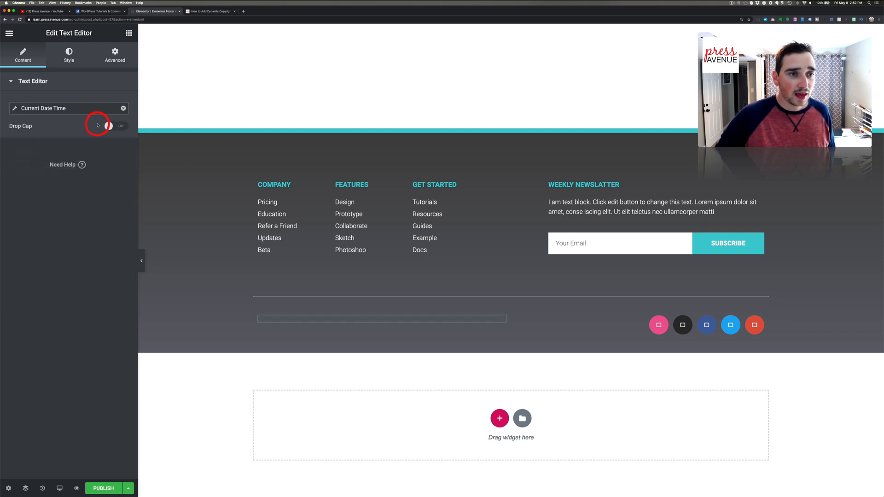
# Set the Current Date Time tag's date format to Custom with the custom format Y
pyautogui.click(113, 112)
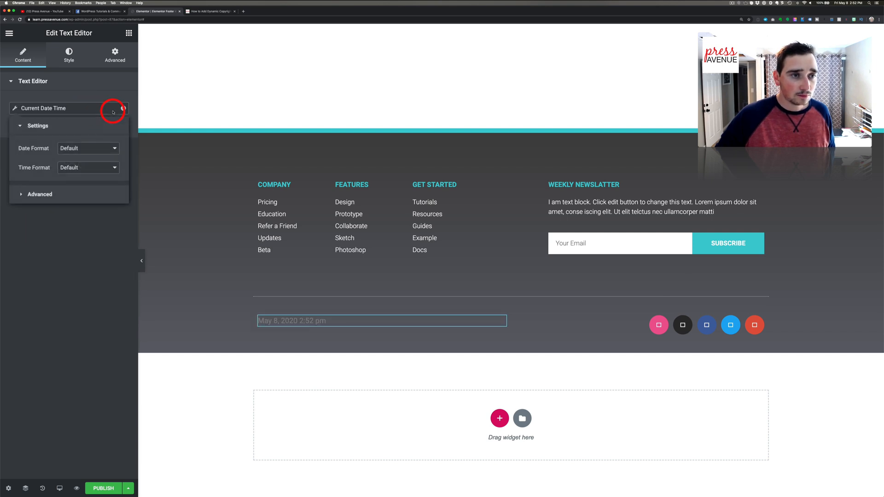
pyautogui.click(90, 151)
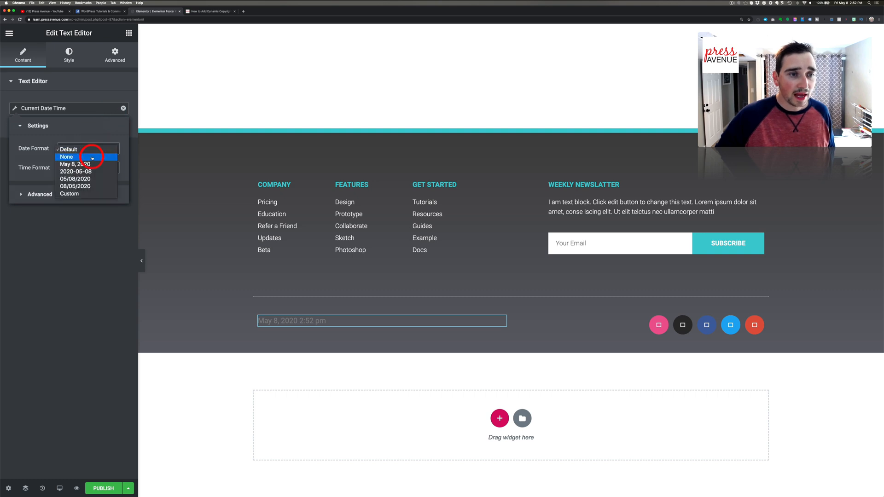
pyautogui.click(95, 193)
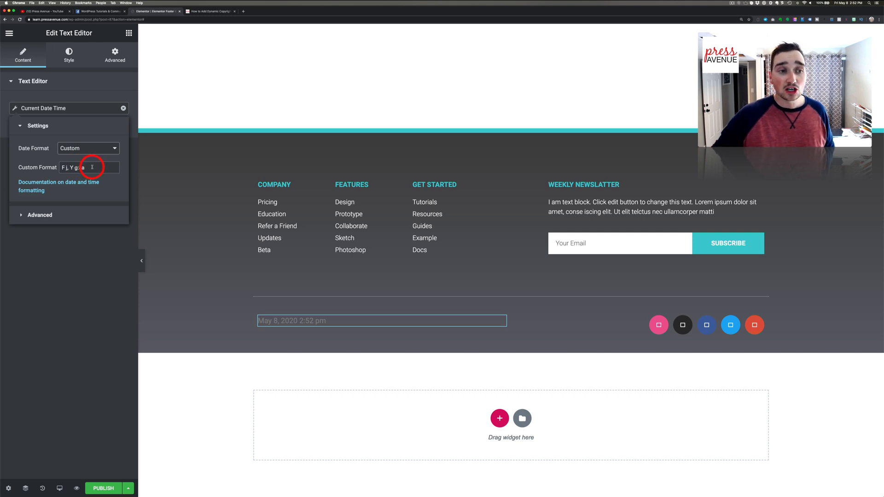
pyautogui.moveTo(92, 167); pyautogui.dragTo(60, 165)
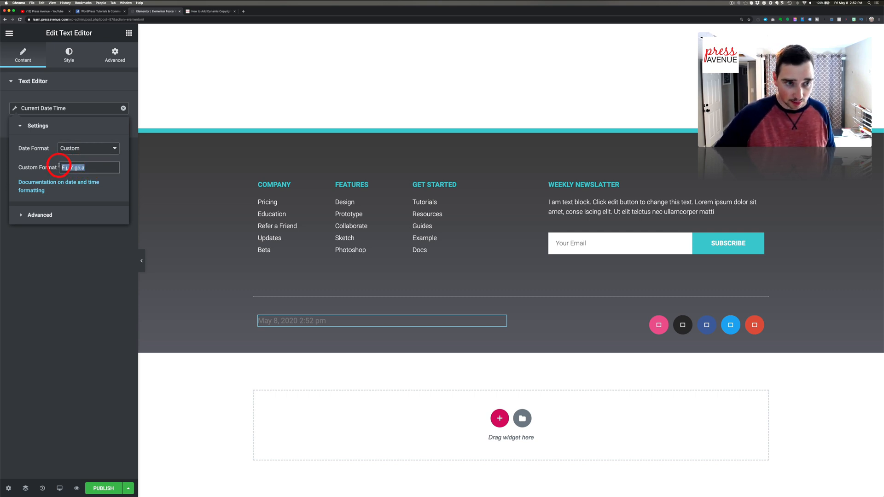
pyautogui.write('Y')
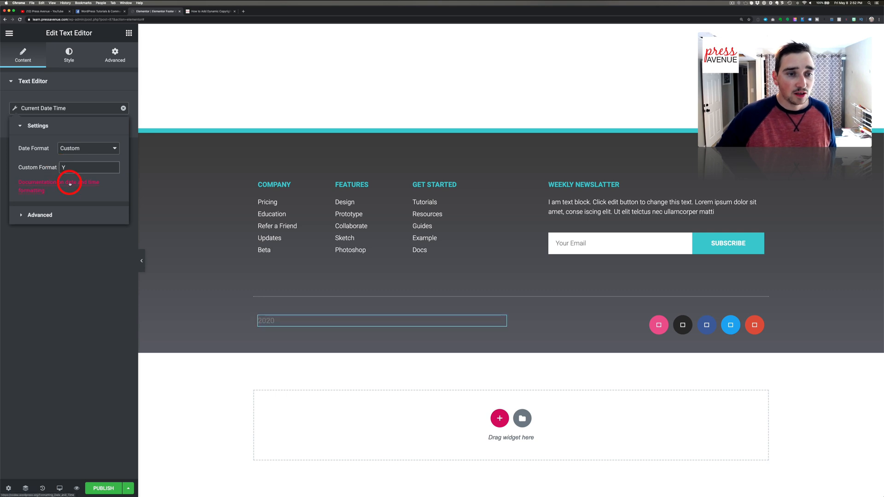
# Examine the format characters in the linked WordPress date and time documentation, and return to the Elementor footer editor
pyautogui.click(68, 183)
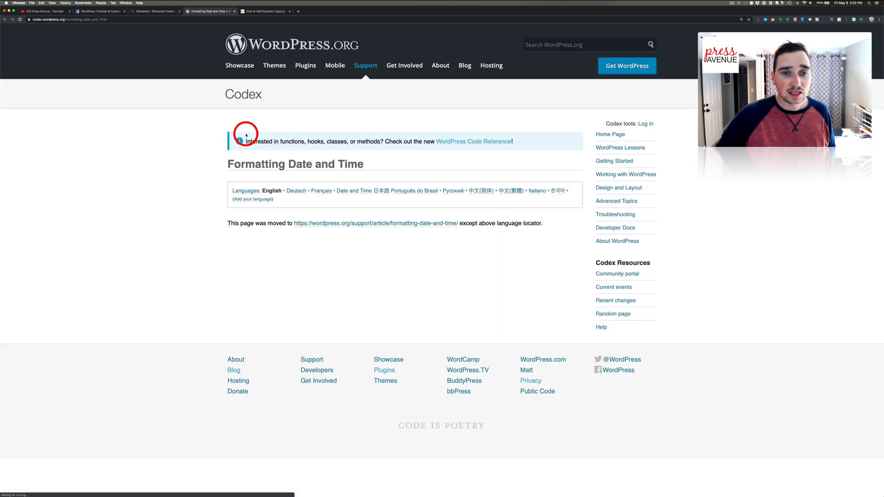
pyautogui.click(350, 224)
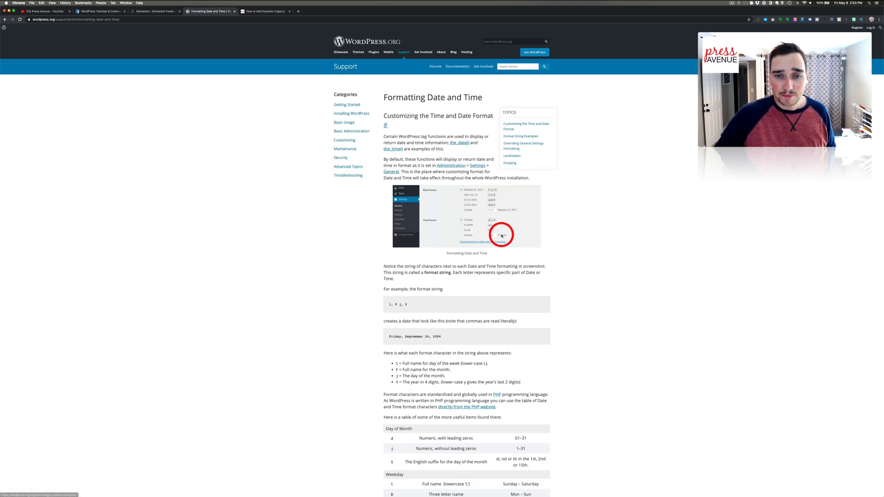
pyautogui.press('super+equal')
pyautogui.press('super+equal')
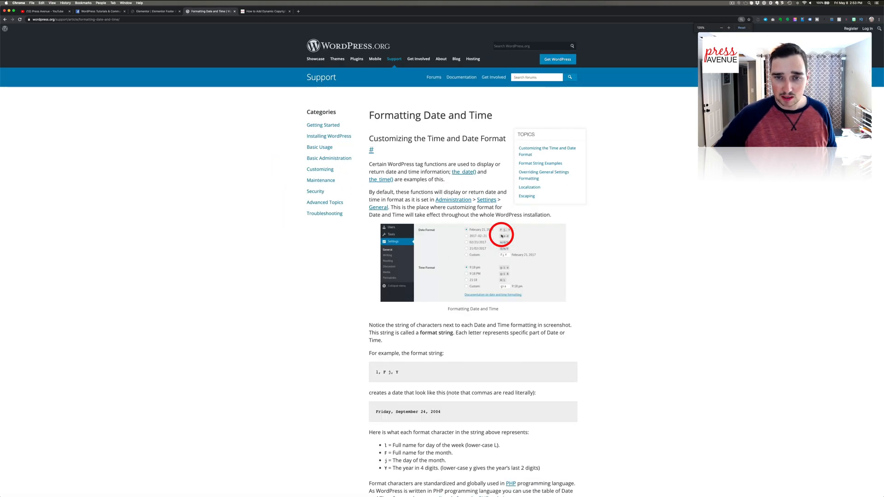
pyautogui.press('super+equal')
pyautogui.press('super+equal')
pyautogui.scroll(-3, 512, 257)
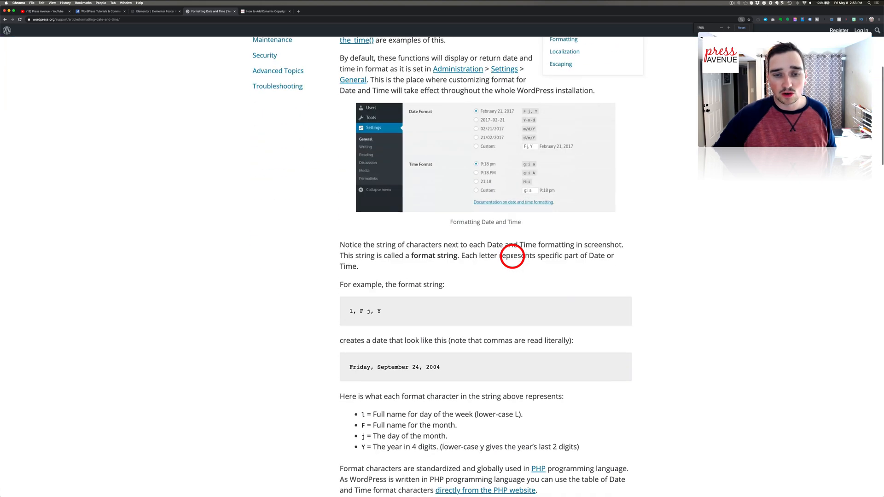
pyautogui.scroll(-10, 512, 256)
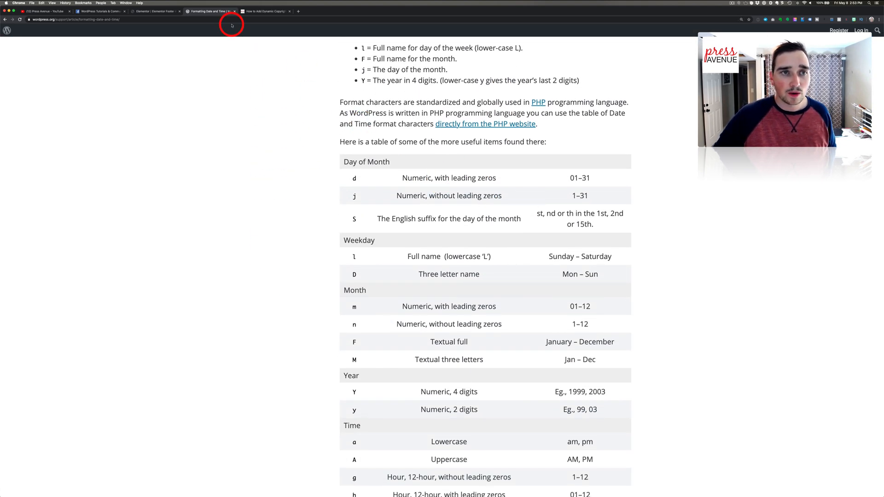
pyautogui.click(266, 12)
pyautogui.click(153, 11)
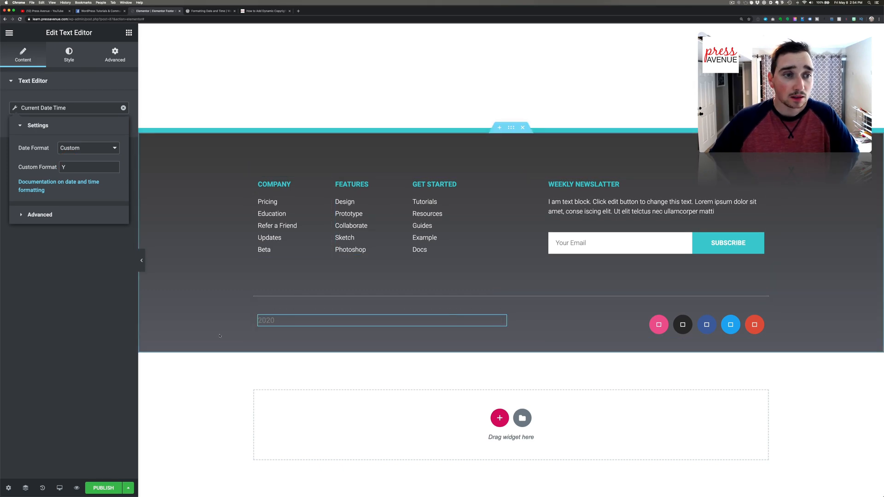
# Make the dynamic tag show © before the year and Press Avenue after it, separated from the year by spaces
pyautogui.click(37, 214)
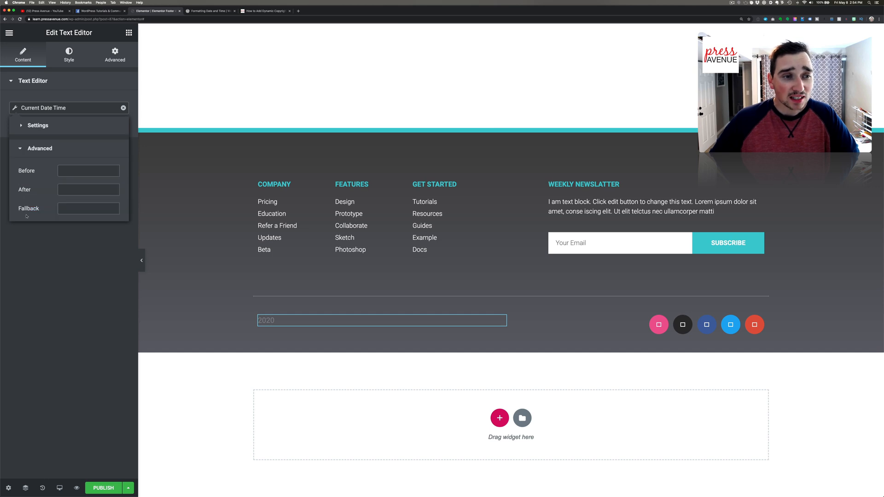
pyautogui.click(74, 172)
pyautogui.write('©')
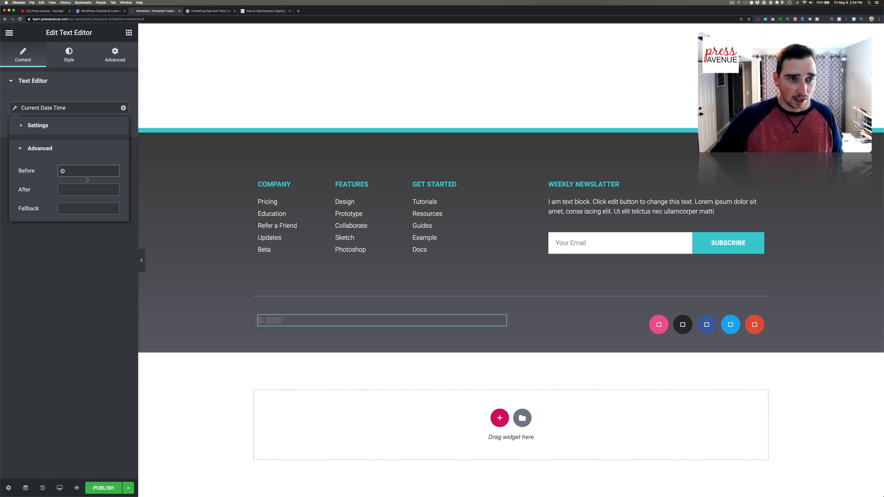
pyautogui.write('Pre')
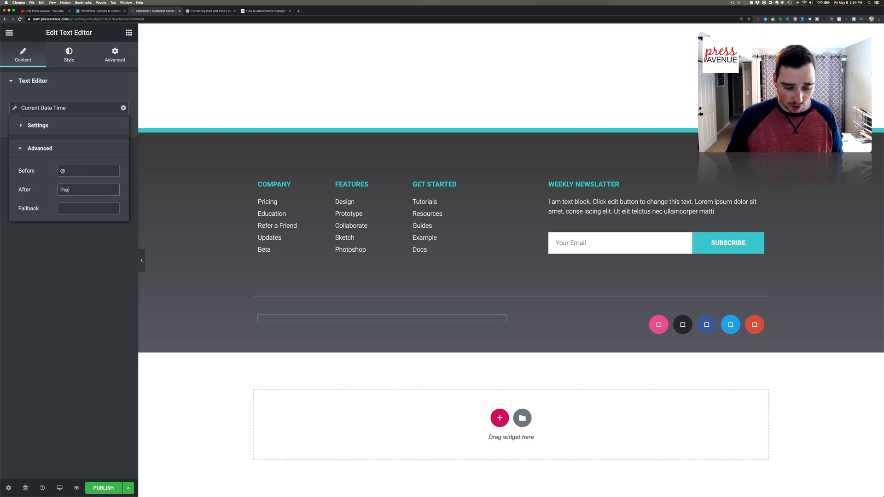
pyautogui.write('ss Avenue')
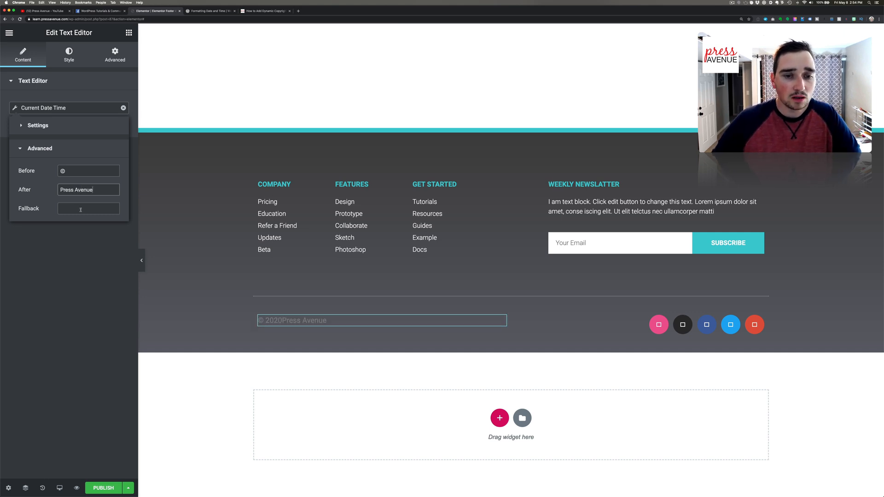
pyautogui.click(61, 190)
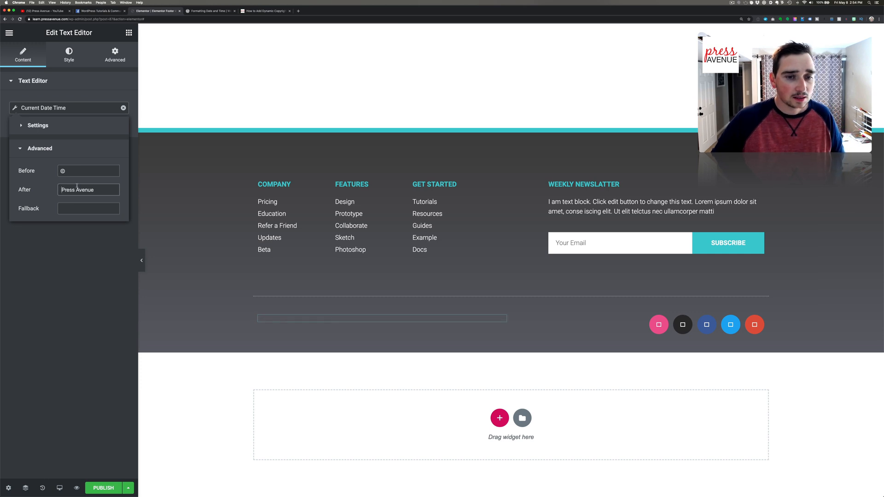
# Set the text colour of the footer's copyright line to white
pyautogui.click(69, 54)
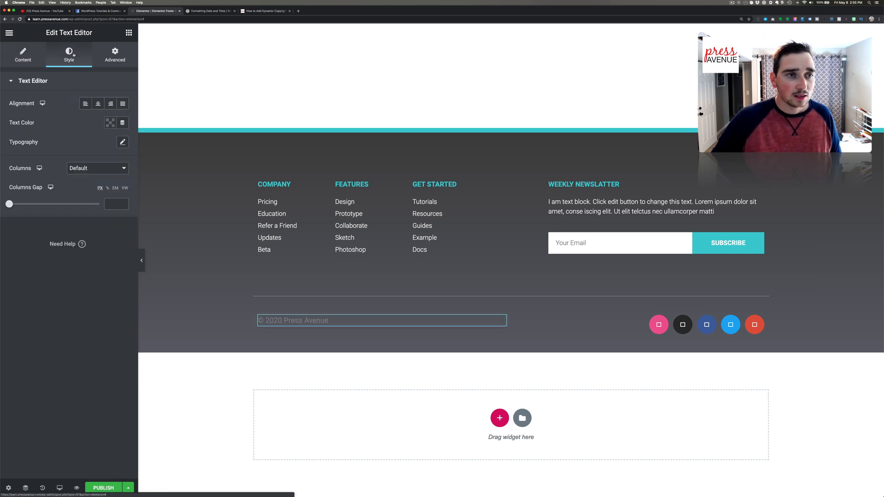
pyautogui.click(110, 123)
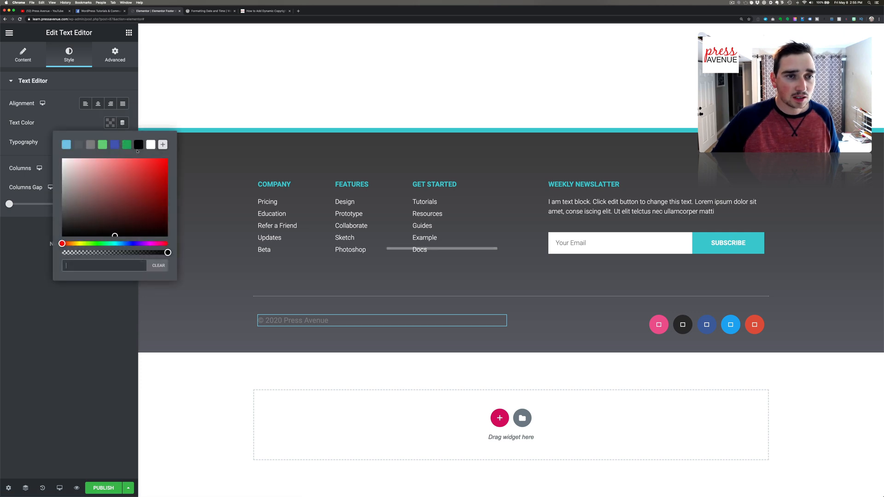
pyautogui.click(151, 145)
pyautogui.click(136, 323)
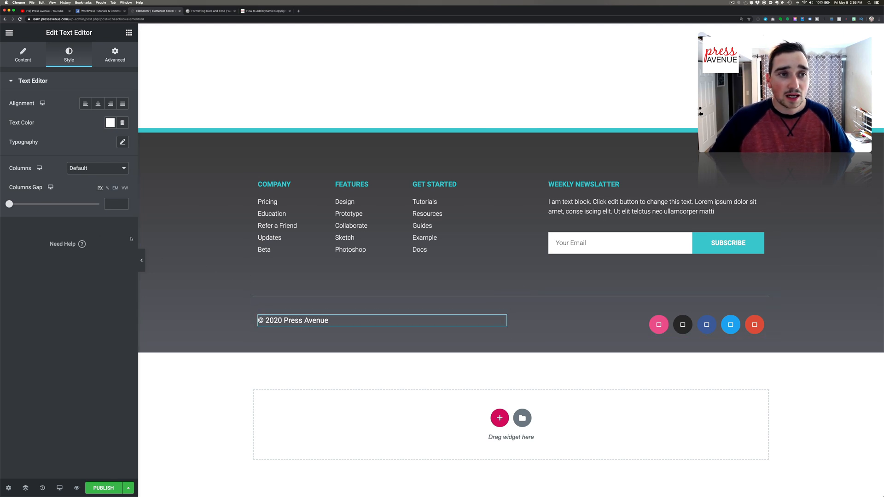
# Publish the footer template with an Include Entire Site display condition and view the live footer
pyautogui.click(105, 487)
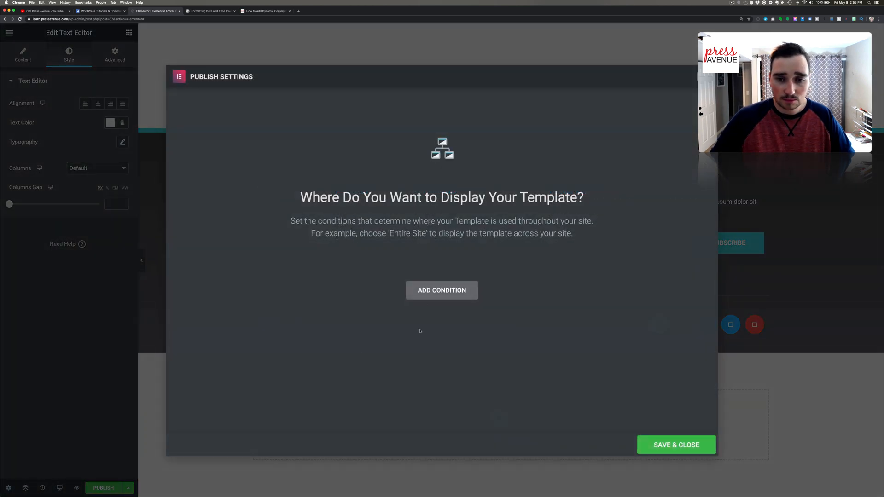
pyautogui.click(433, 286)
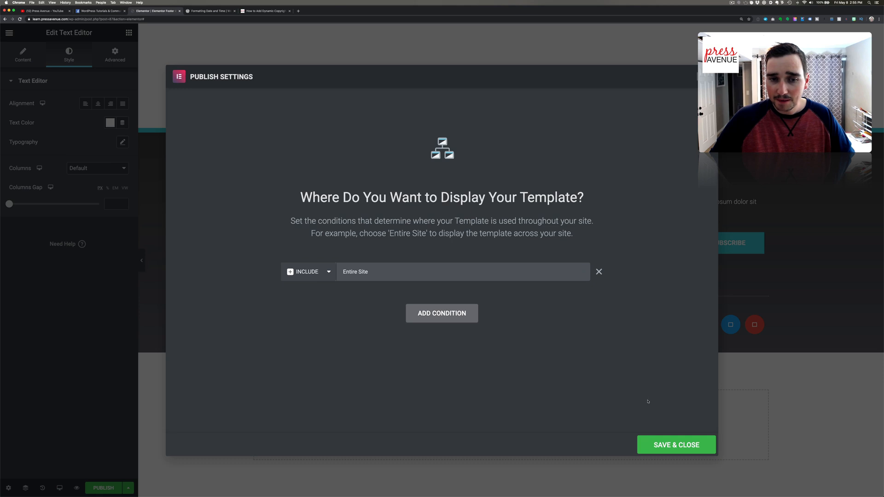
pyautogui.click(678, 443)
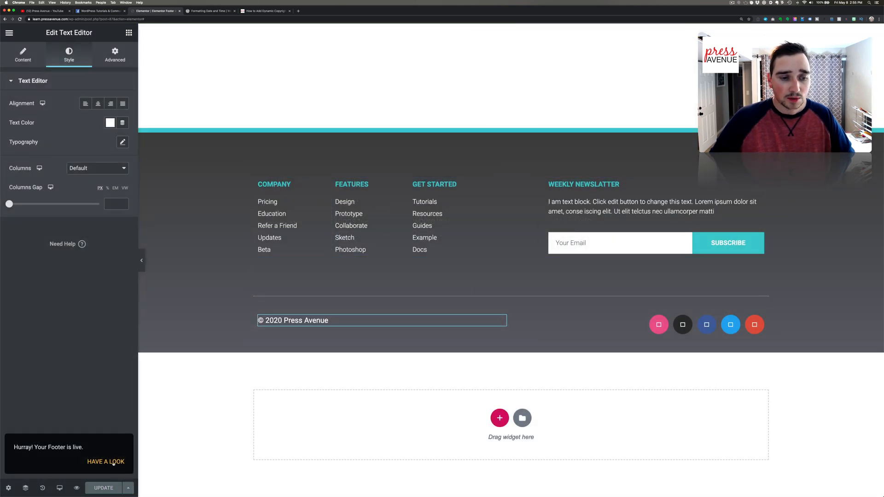
pyautogui.click(114, 462)
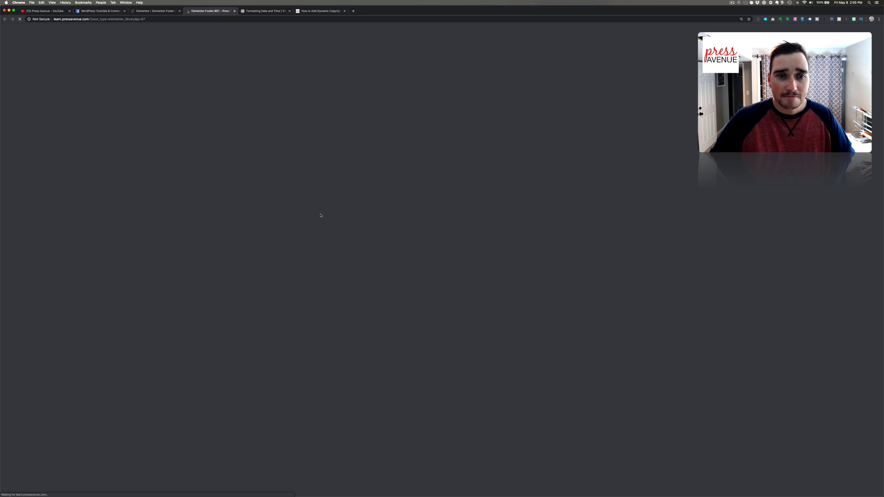
pyautogui.scroll(-1, 320, 249)
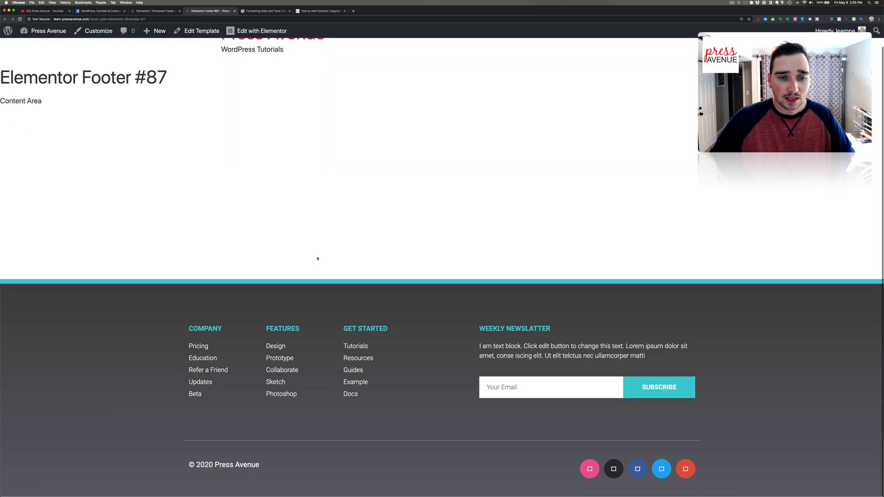
# Check the copyright symbol, year and company name in the copyright line of the live footer
pyautogui.scroll(1, 286, 354)
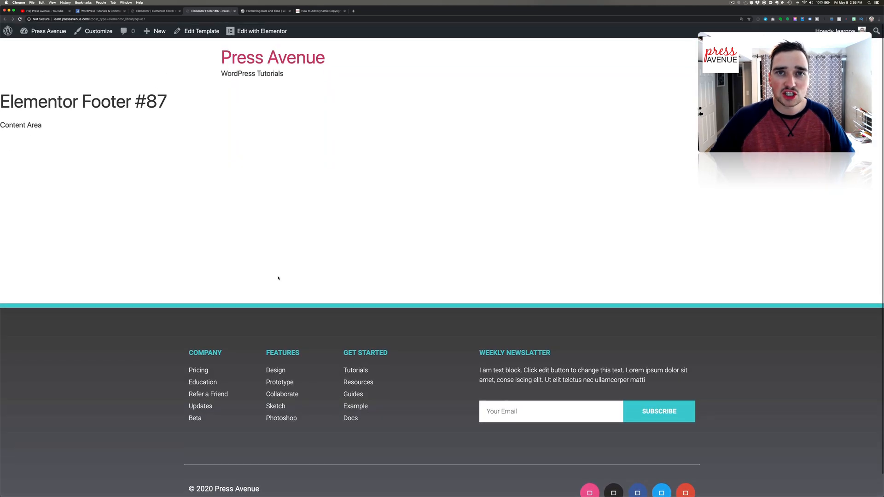
pyautogui.scroll(-1, 277, 272)
pyautogui.moveTo(198, 467); pyautogui.dragTo(220, 467)
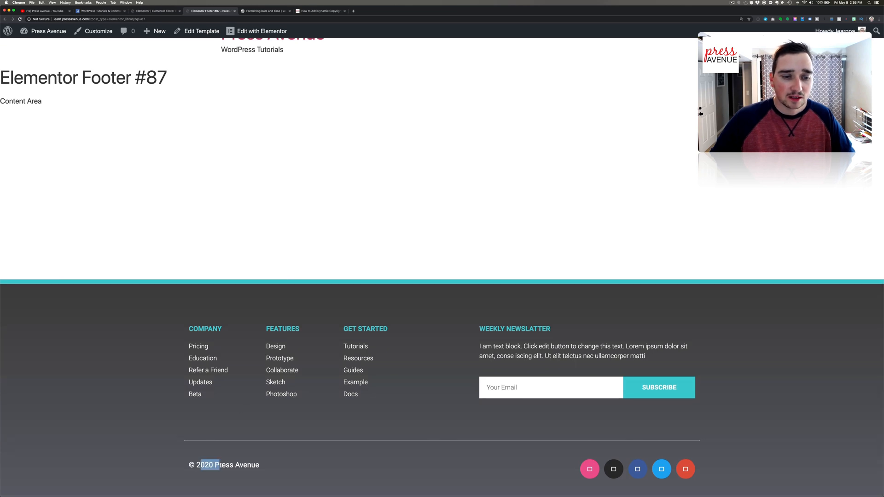
pyautogui.click(204, 465)
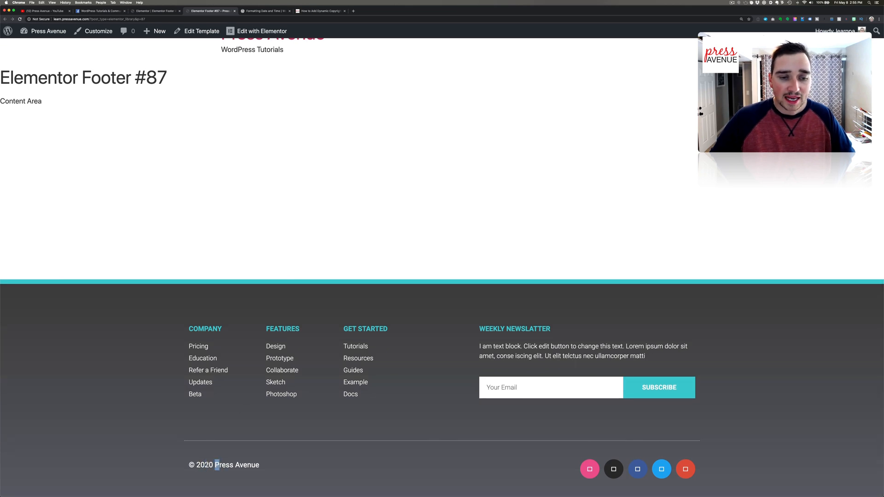
pyautogui.doubleClick(204, 465)
pyautogui.click(204, 465)
pyautogui.moveTo(260, 466); pyautogui.dragTo(189, 466)
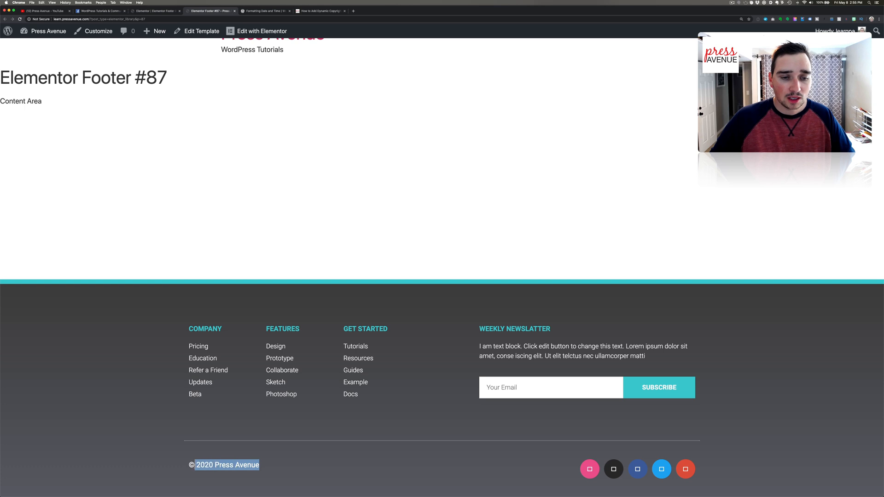
pyautogui.click(224, 465)
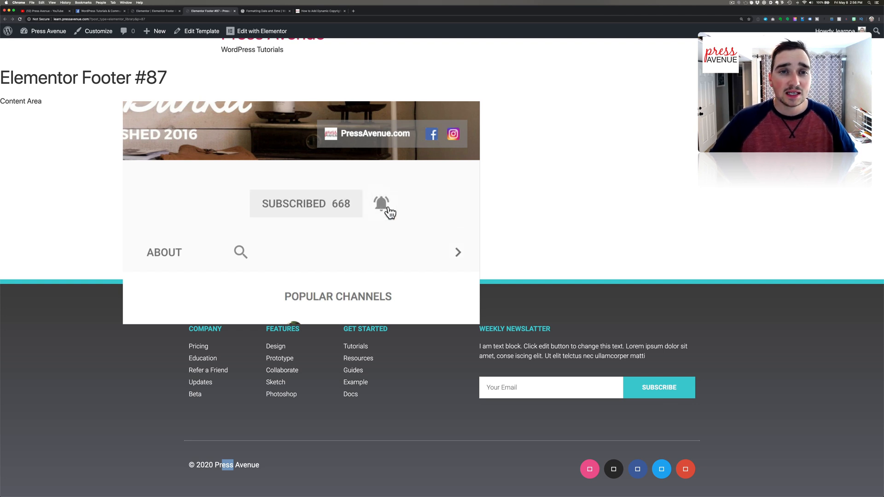
# Switch to the Press Avenue dynamic copyright year article and review its copyright, trademark, service mark and registered symbol codes
pyautogui.click(339, 11)
pyautogui.click(364, 176)
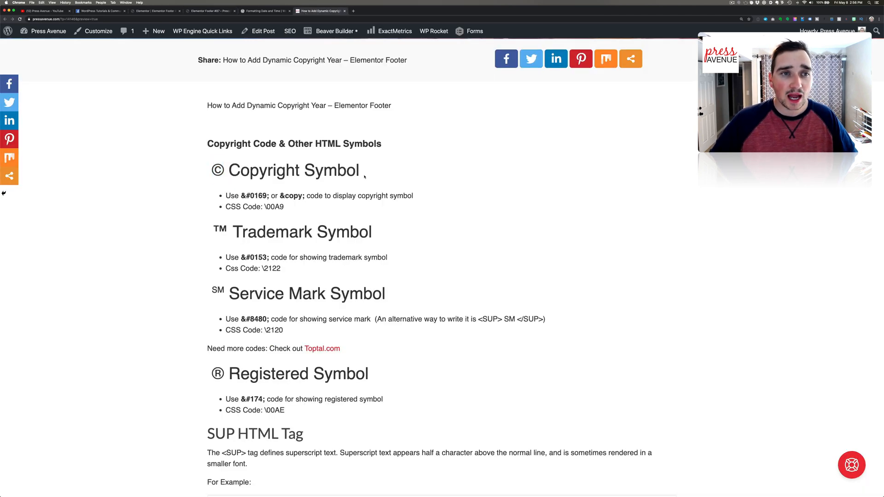
pyautogui.scroll(-3, 401, 182)
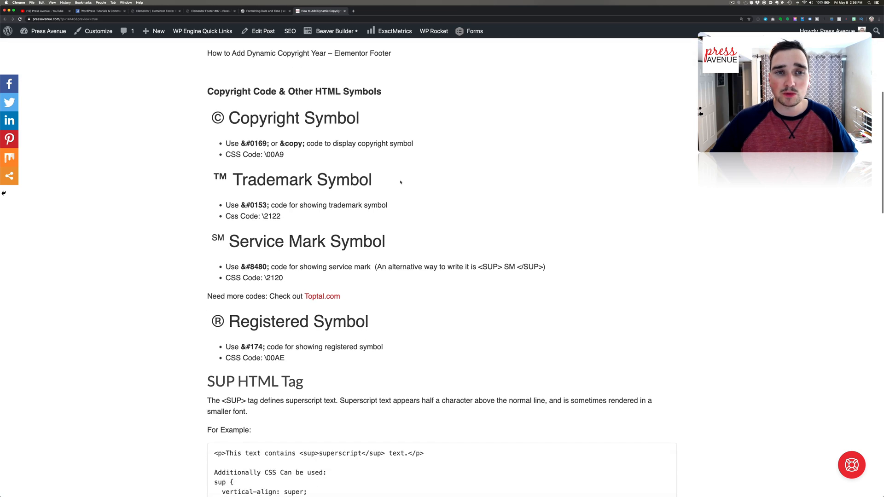
pyautogui.doubleClick(218, 96)
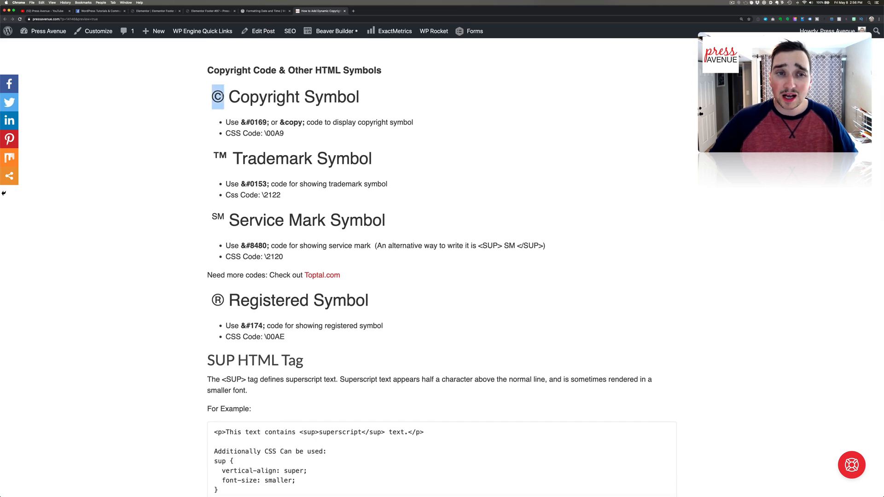
pyautogui.doubleClick(221, 157)
pyautogui.doubleClick(216, 215)
pyautogui.click(216, 216)
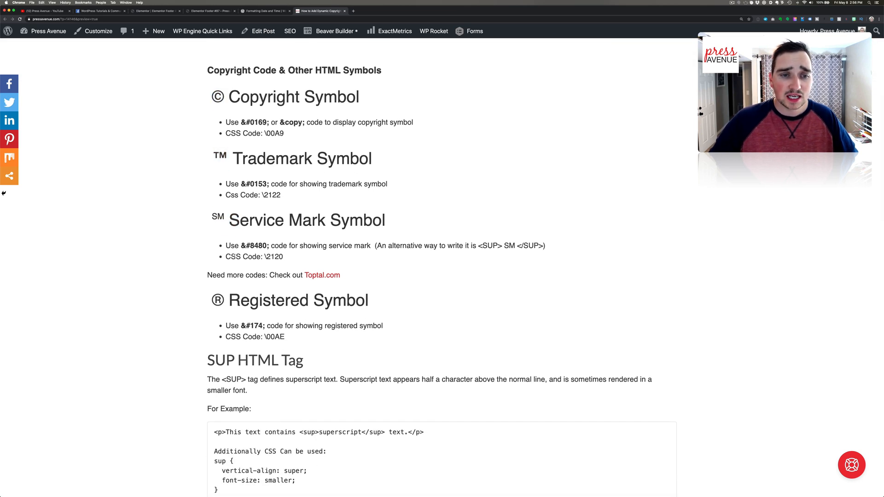
pyautogui.doubleClick(216, 299)
pyautogui.click(202, 301)
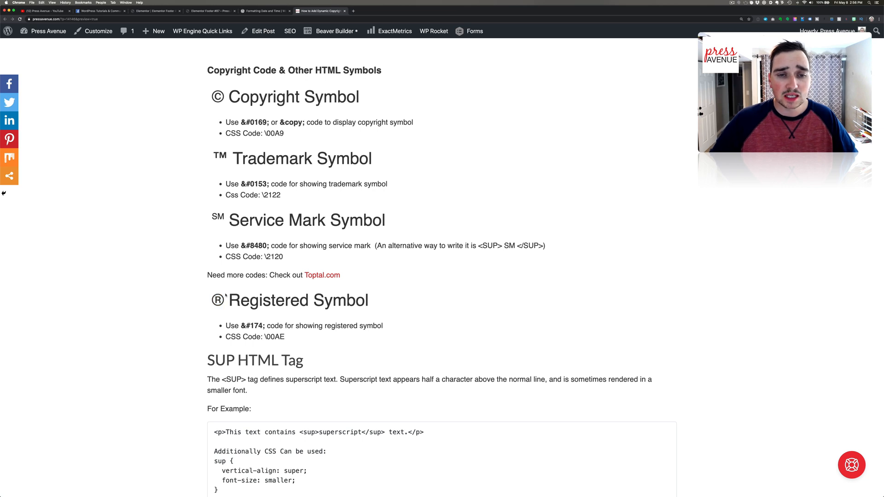
# Open the Toptal.com reference linked in the article and look through its overview of HTML symbols and codes
pyautogui.click(321, 275)
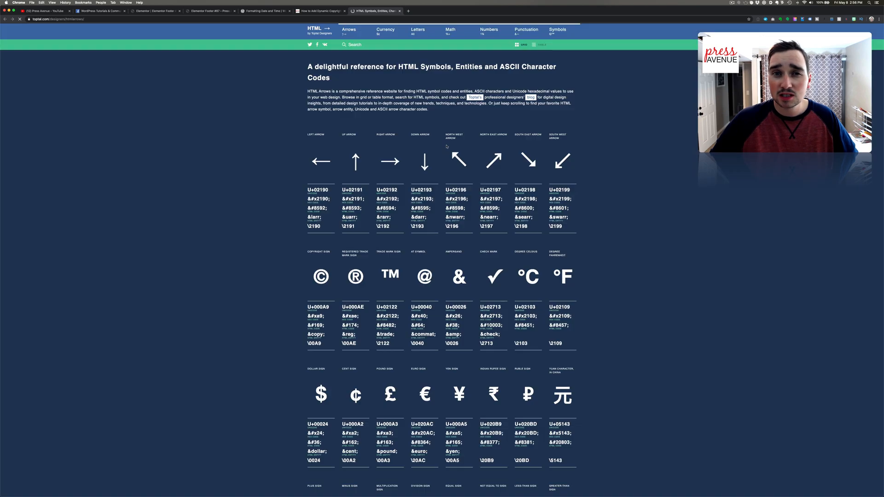
pyautogui.scroll(-3, 463, 143)
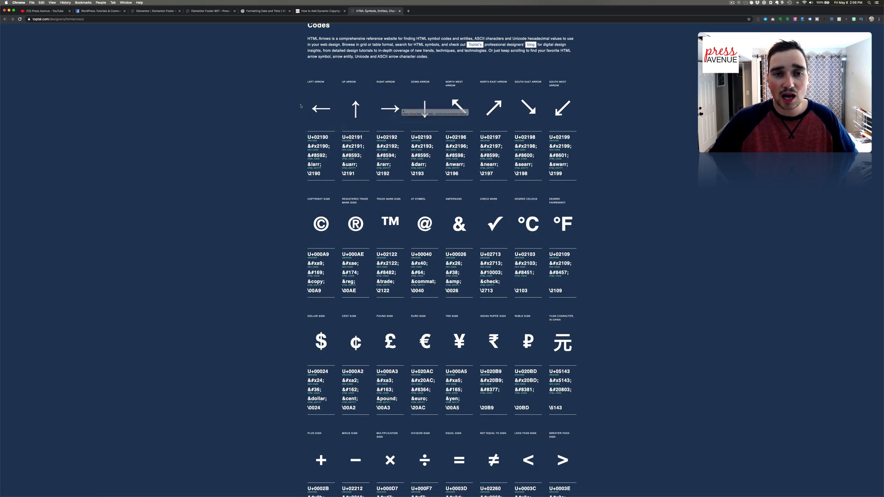
pyautogui.moveTo(303, 107); pyautogui.dragTo(337, 112)
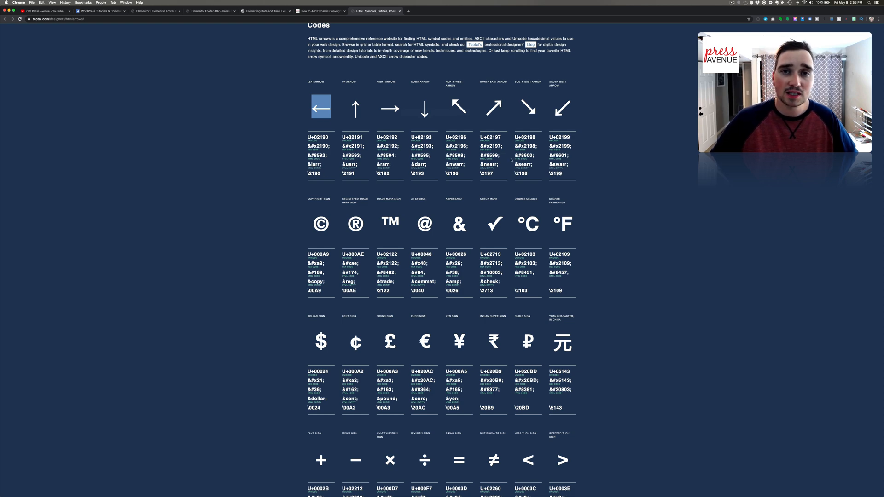
pyautogui.scroll(-10, 494, 157)
pyautogui.scroll(10, 511, 161)
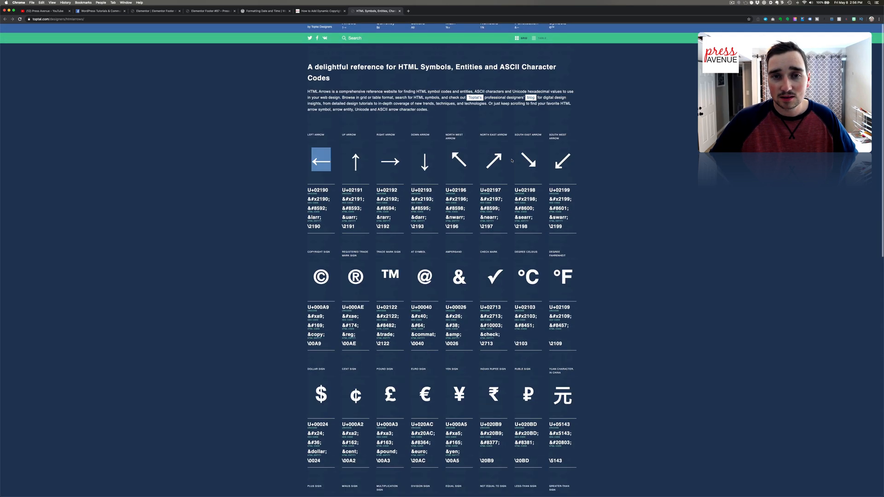
# Browse the reference's Letters and Symbols categories, and switch to the WordPress Tutorials & Community Help group on Facebook
pyautogui.click(424, 31)
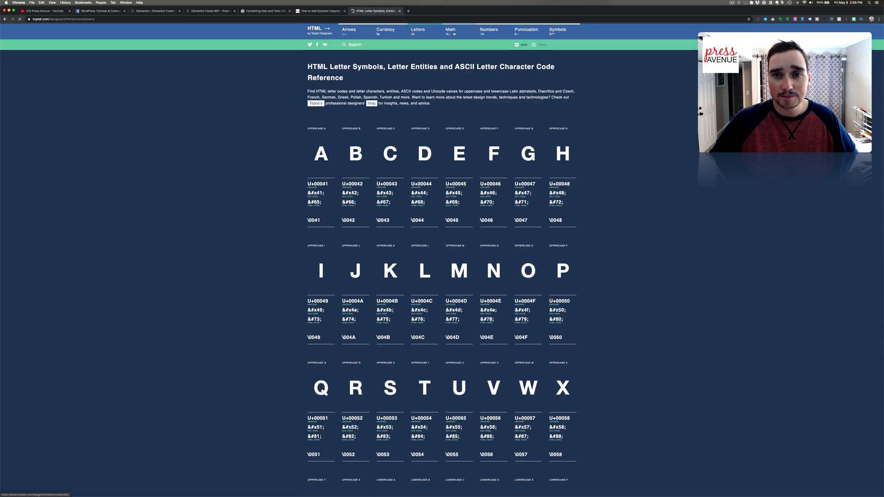
pyautogui.click(557, 30)
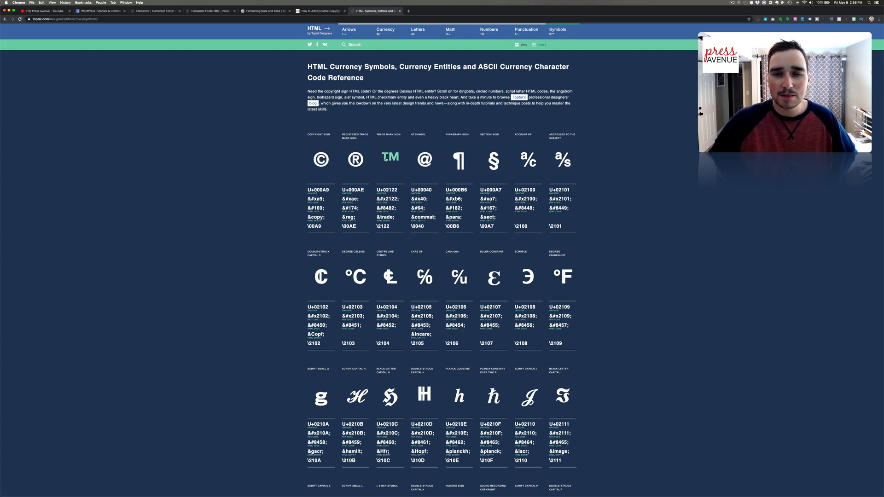
pyautogui.scroll(-20, 389, 161)
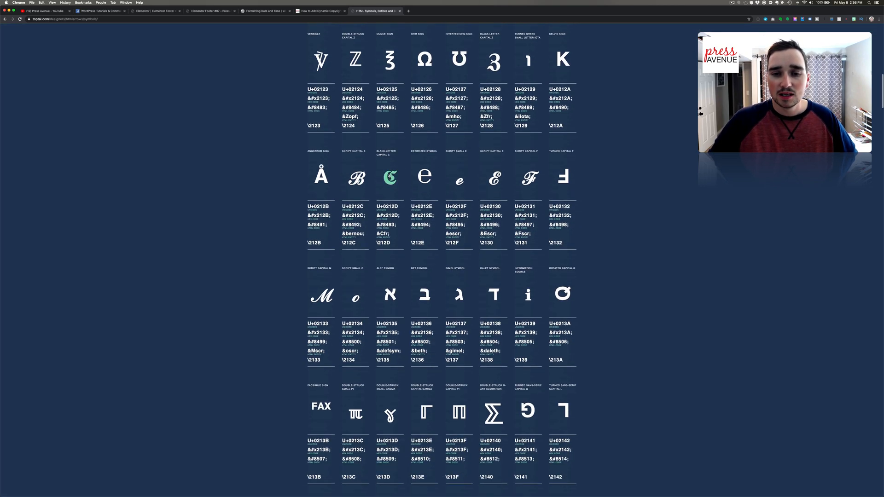
pyautogui.scroll(-10, 390, 175)
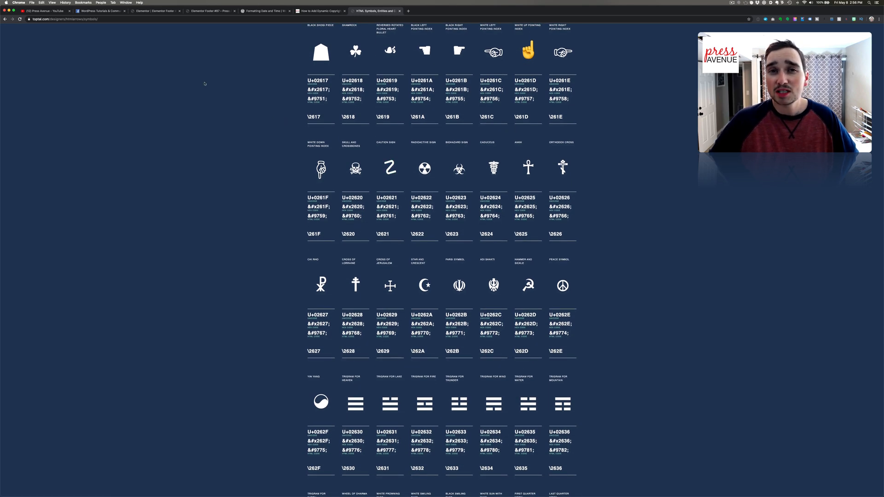
pyautogui.press('super+2')
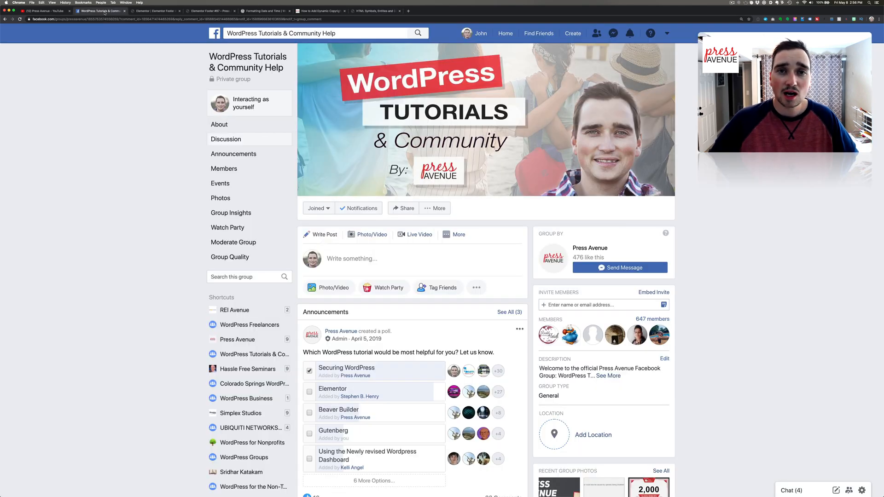